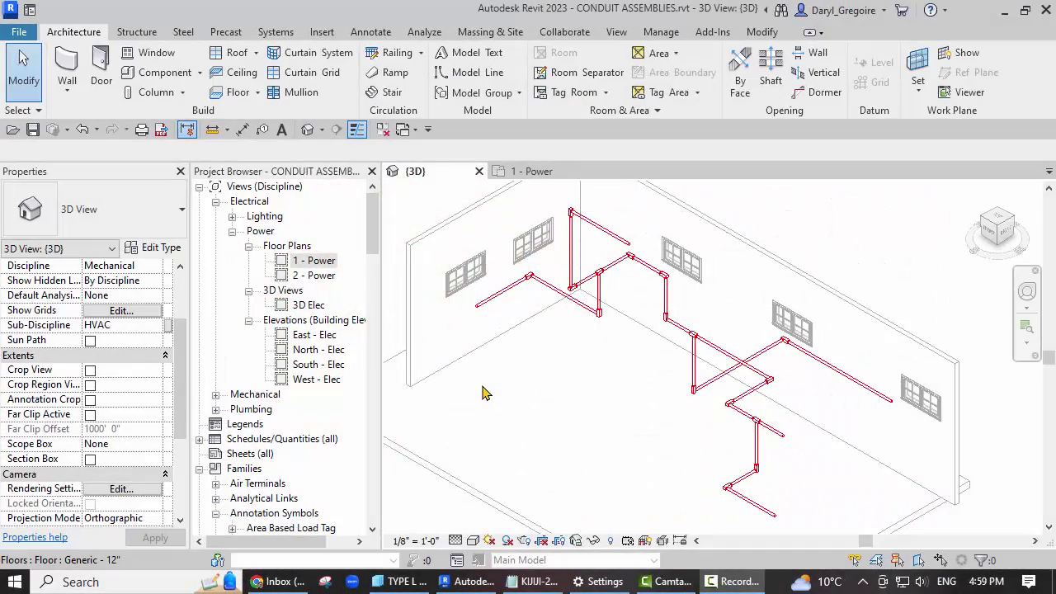
# Step: Collapse the Power views and the Families branch, including Annotation Symbols, in the project browser
pyautogui.click(232, 233)
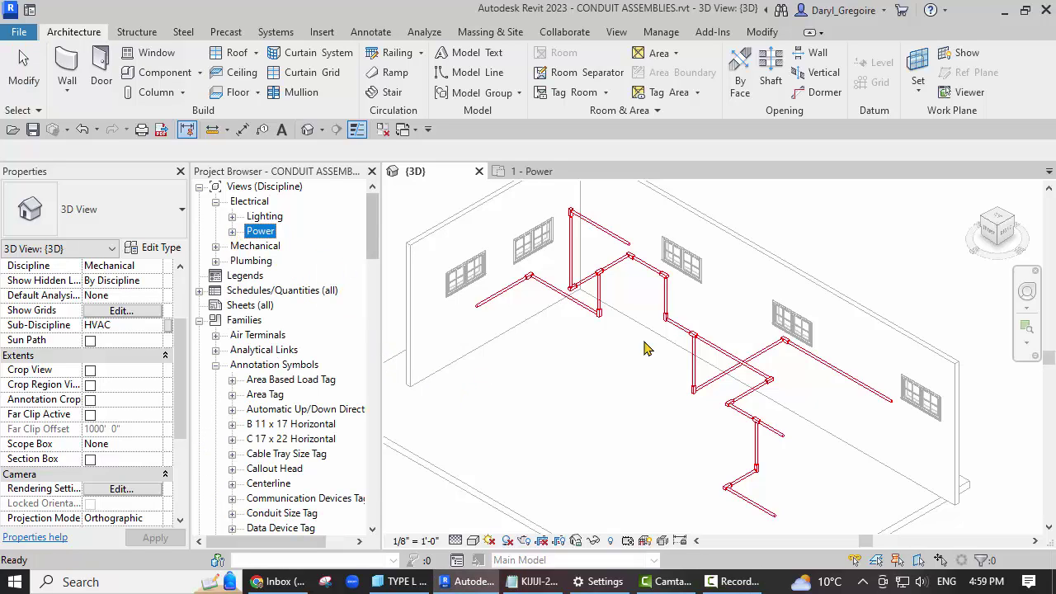
pyautogui.click(215, 364)
pyautogui.click(199, 321)
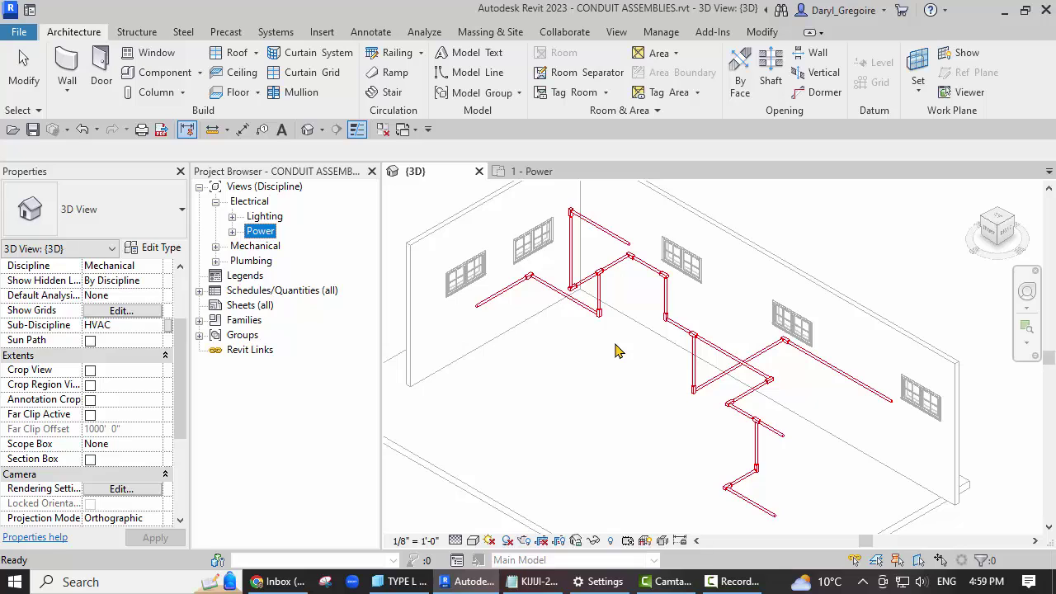
pyautogui.click(668, 423)
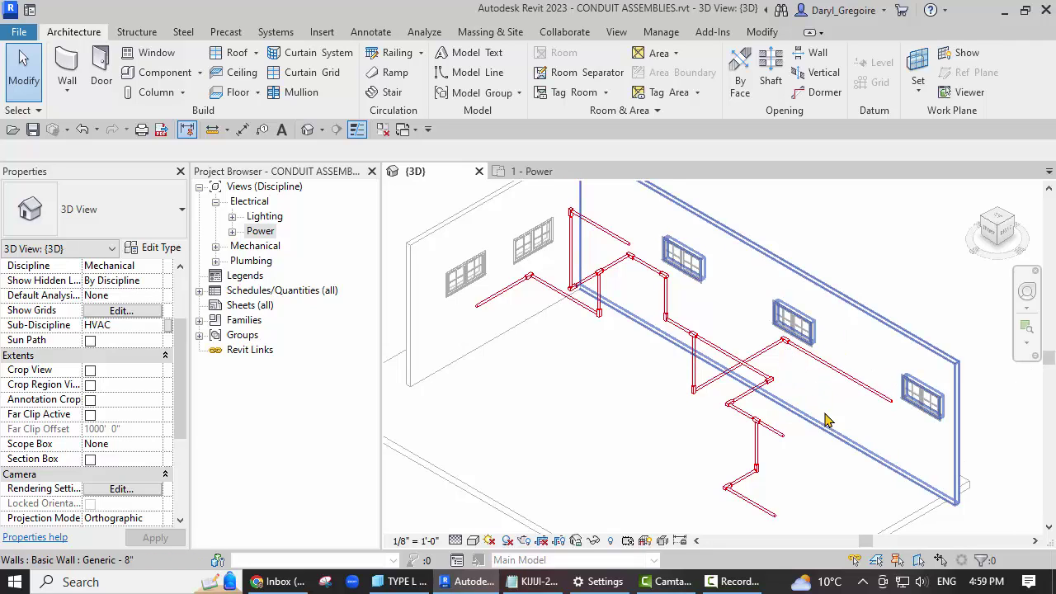
# Step: Create an assembly named Conduit Spool 001 from the connected conduit run by the two windows on the short wall, keeping the Conduit Fittings naming category
pyautogui.scroll(2, 825, 425)
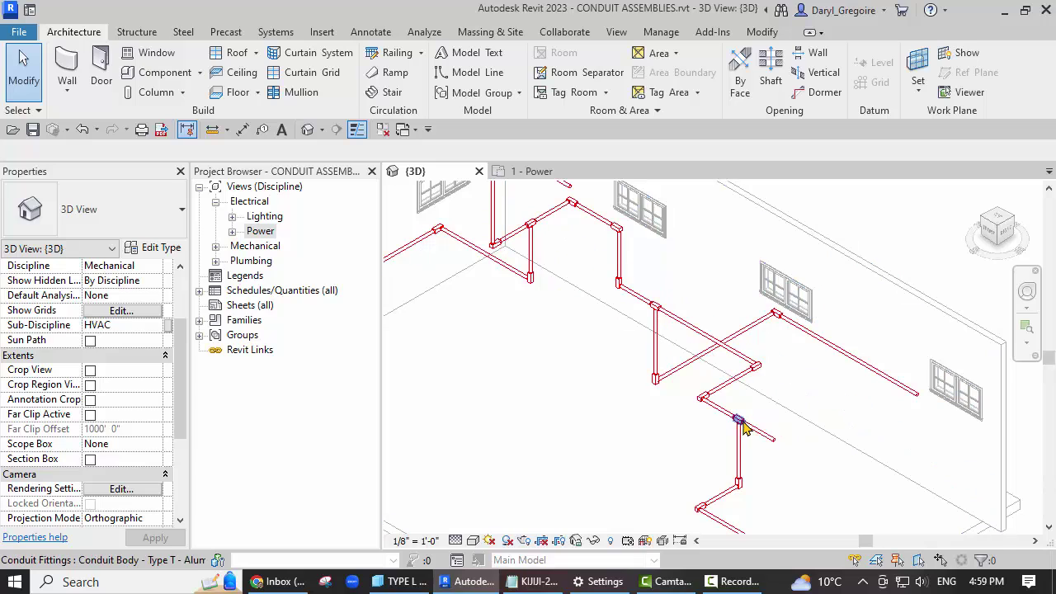
pyautogui.scroll(-3, 742, 425)
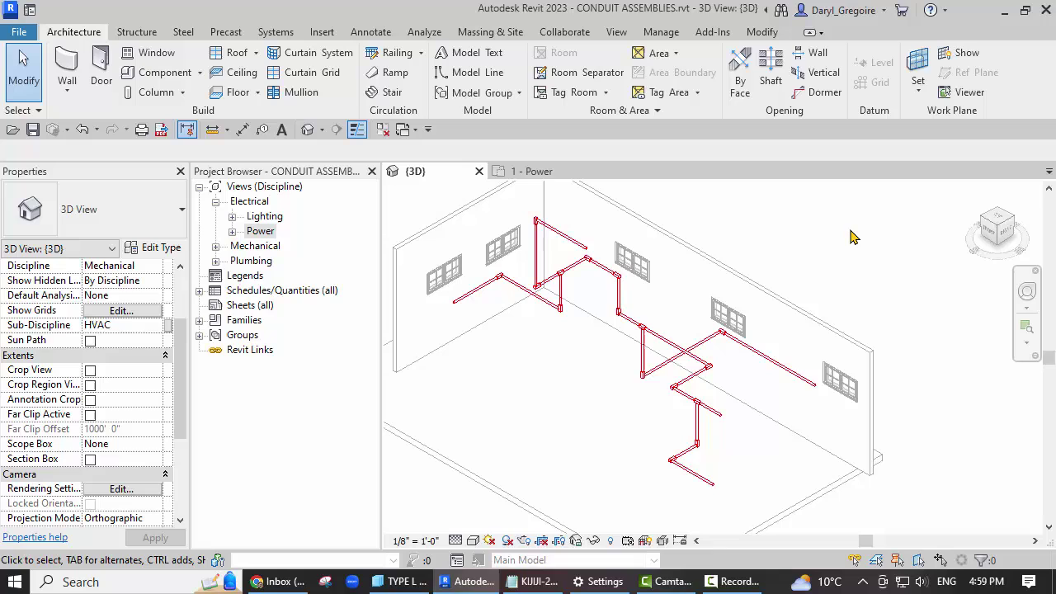
pyautogui.moveTo(832, 254); pyautogui.dragTo(858, 266, button='middle')
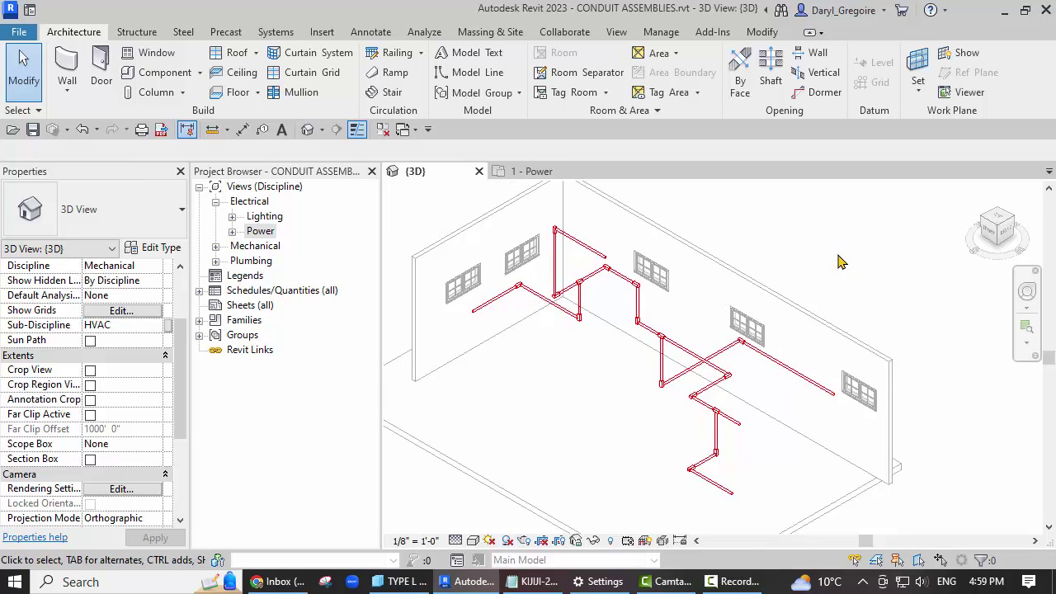
pyautogui.click(487, 304)
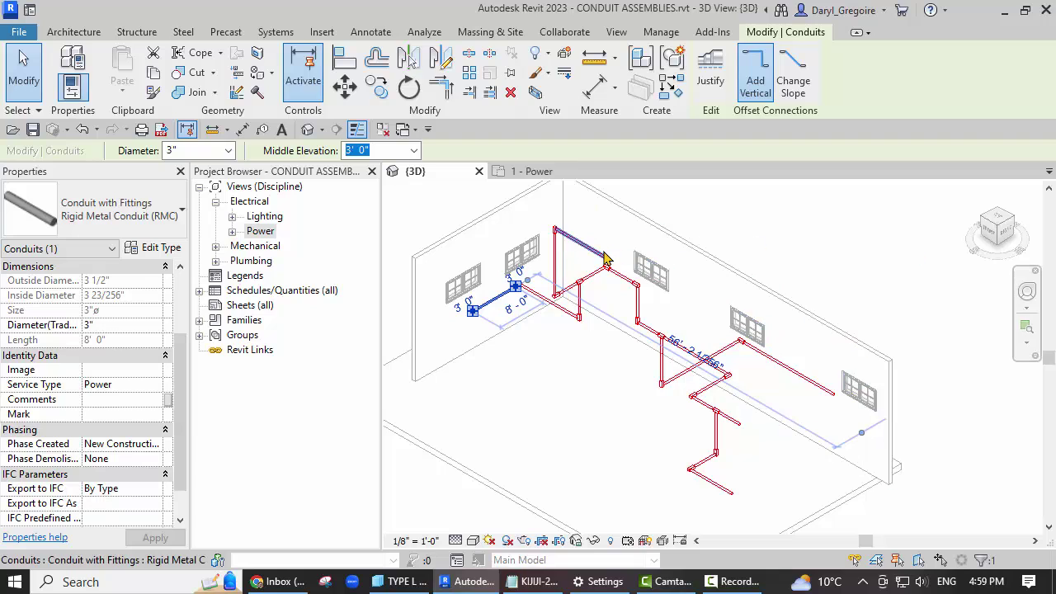
pyautogui.press('Tab')
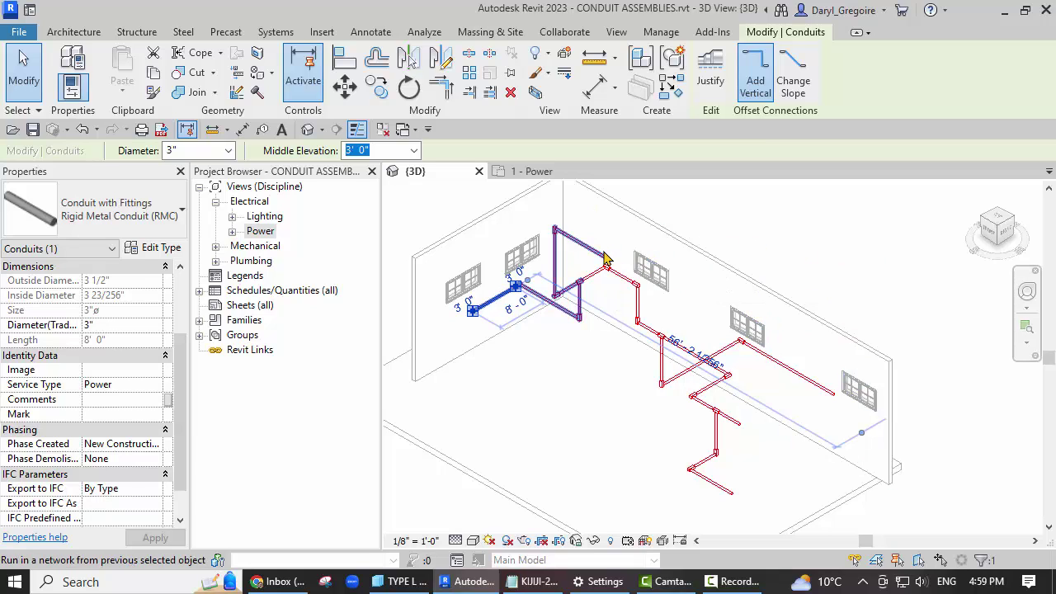
pyautogui.click(631, 250)
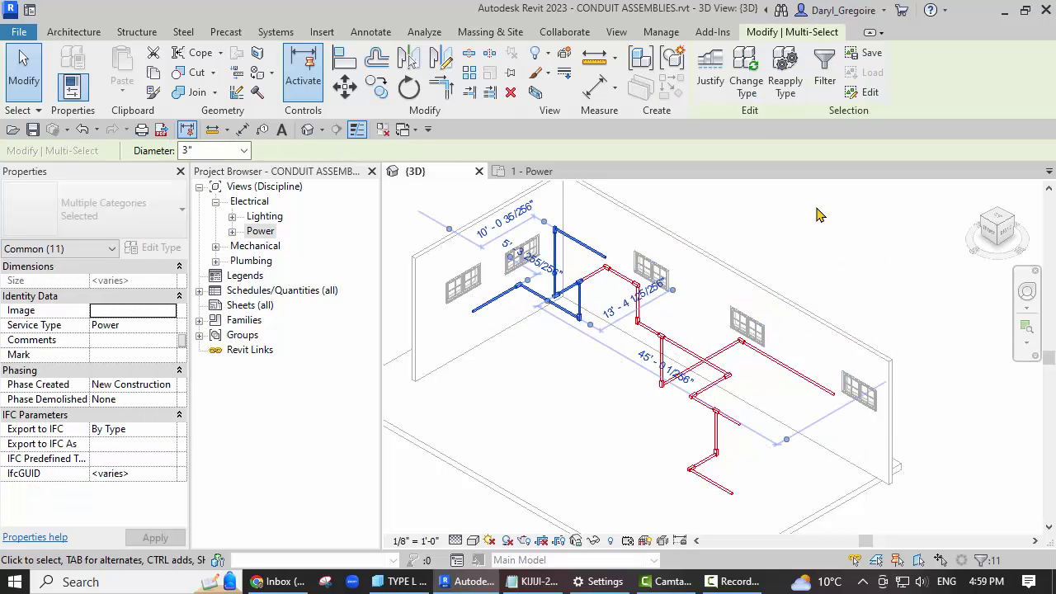
pyautogui.click(639, 59)
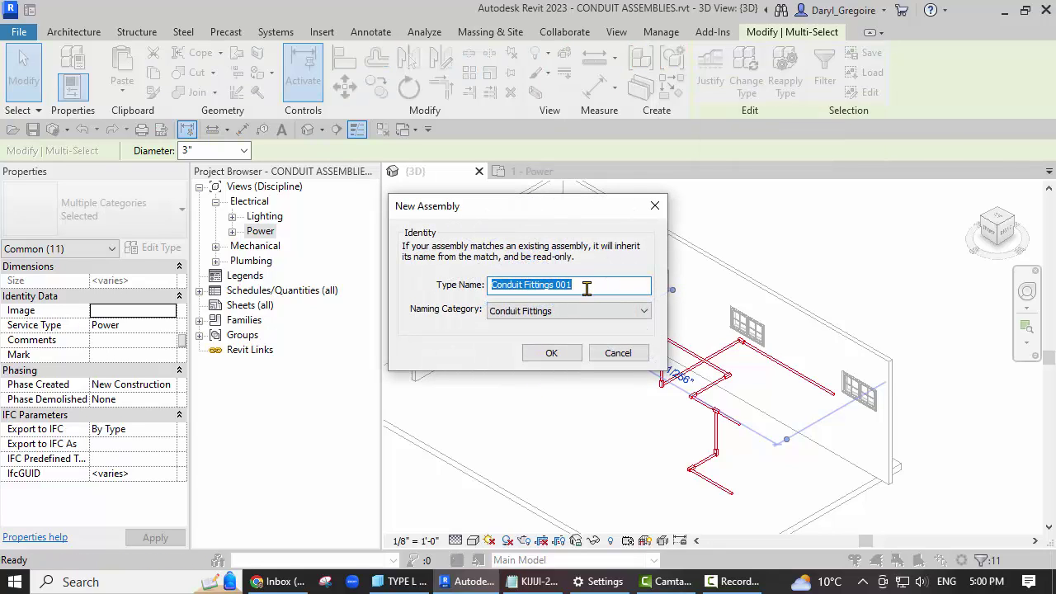
pyautogui.click(591, 288)
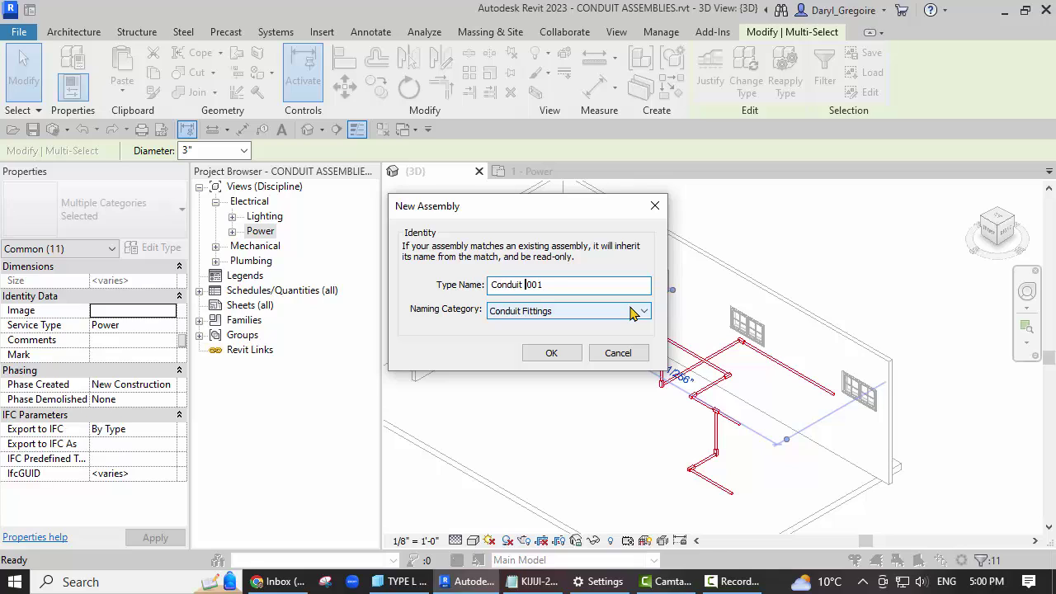
pyautogui.press('capslock')
pyautogui.write('S')
pyautogui.press('capslock')
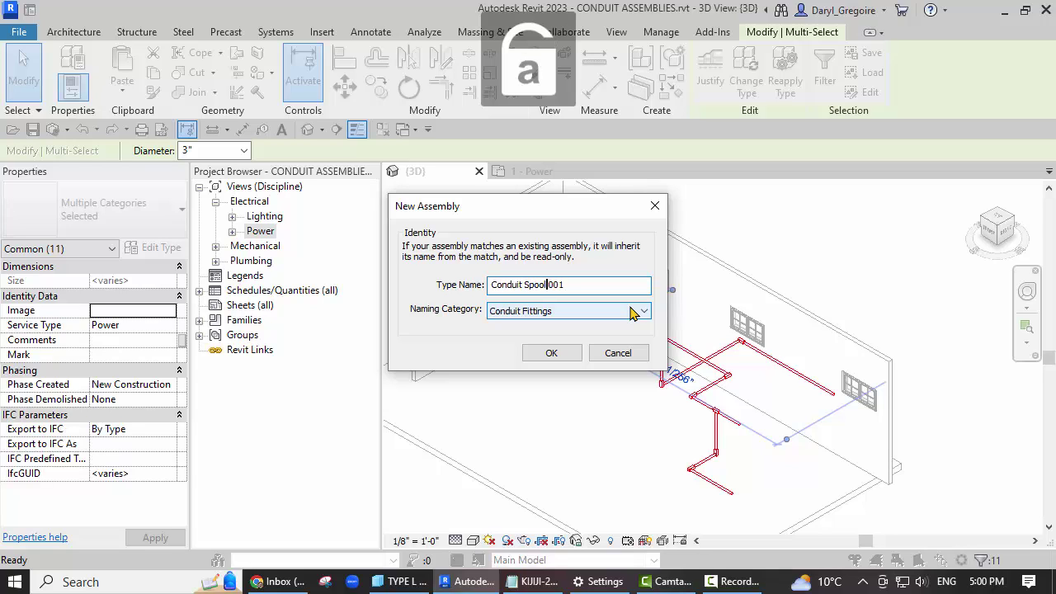
pyautogui.click(550, 352)
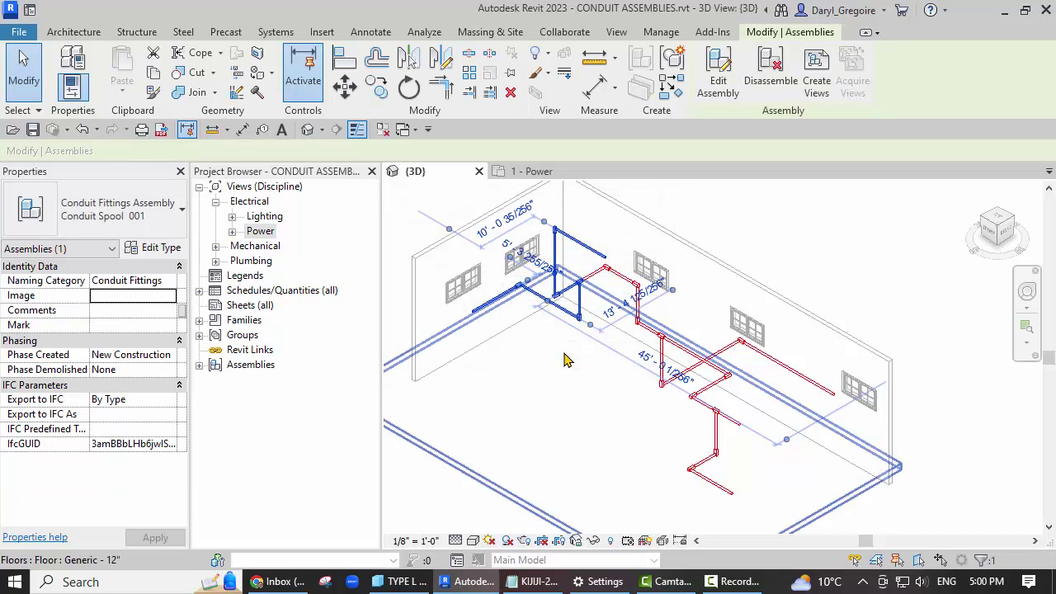
# Step: Expand the Assemblies branch in the project browser and check the Conduit Spool 001 assembly in the 3D view
pyautogui.click(199, 365)
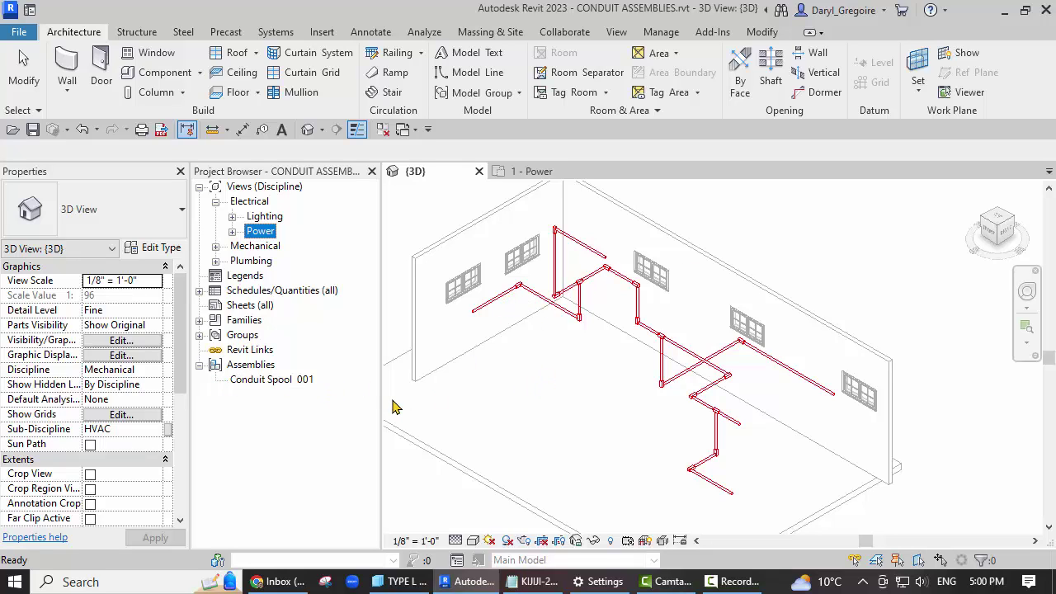
pyautogui.click(697, 219)
pyautogui.press('Escape')
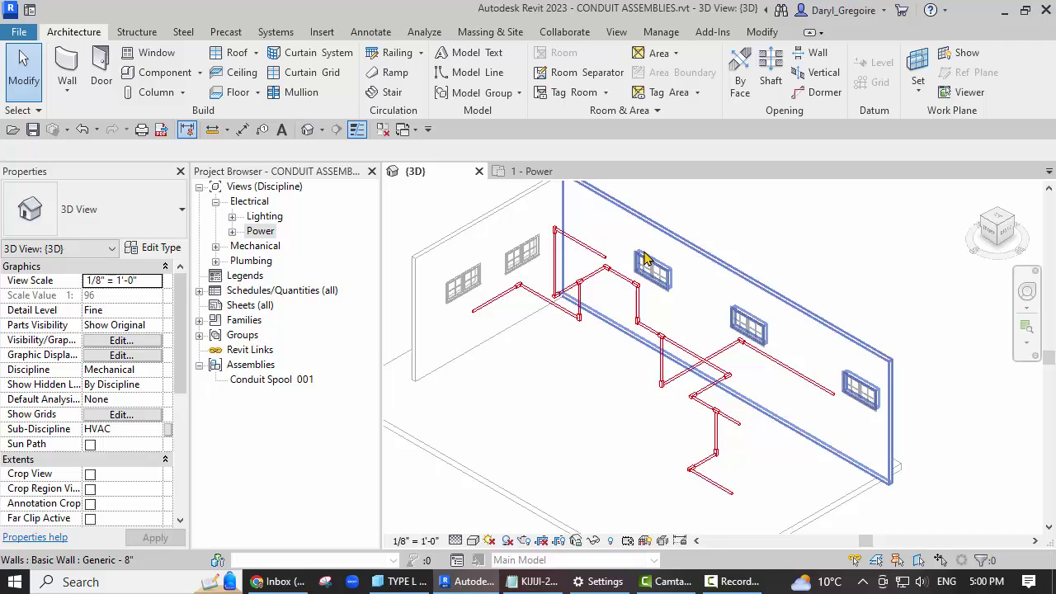
pyautogui.click(602, 259)
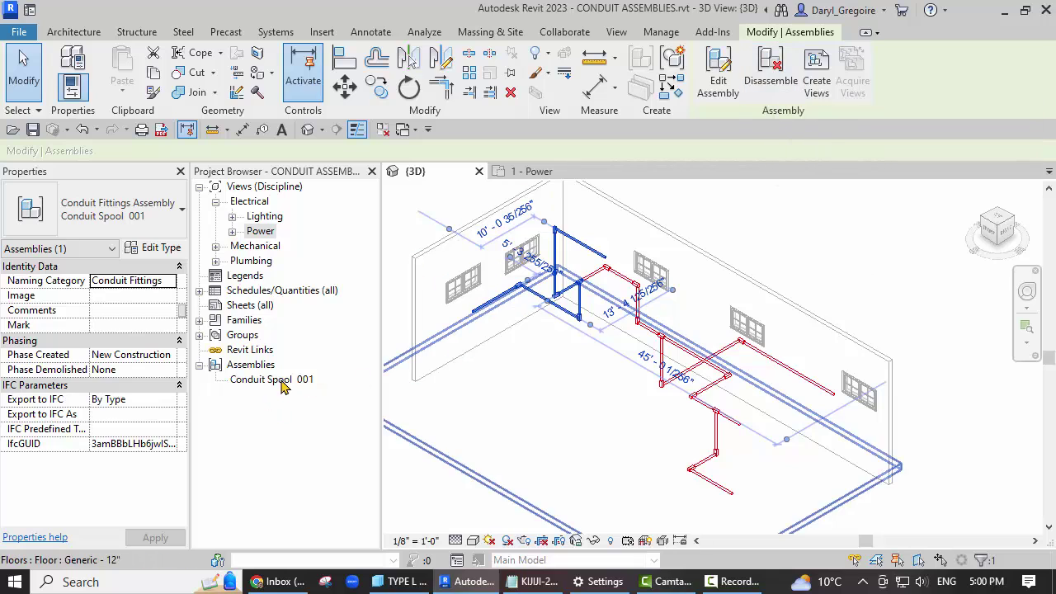
pyautogui.press('Escape')
# Step: Temporarily hide the Conduit Spool 001 assembly in the 3D view
pyautogui.click(603, 251)
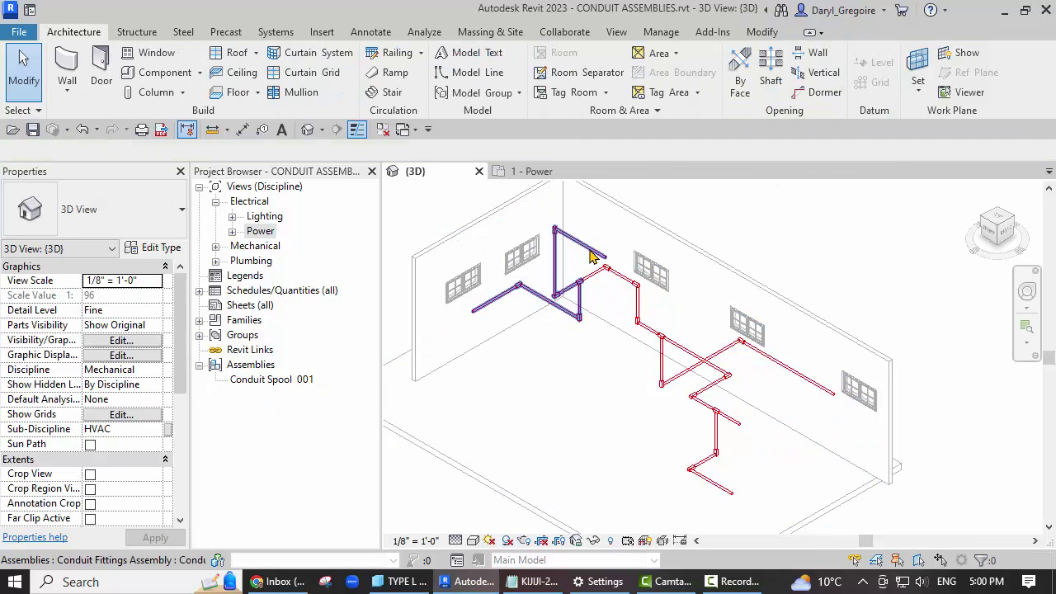
pyautogui.click(594, 540)
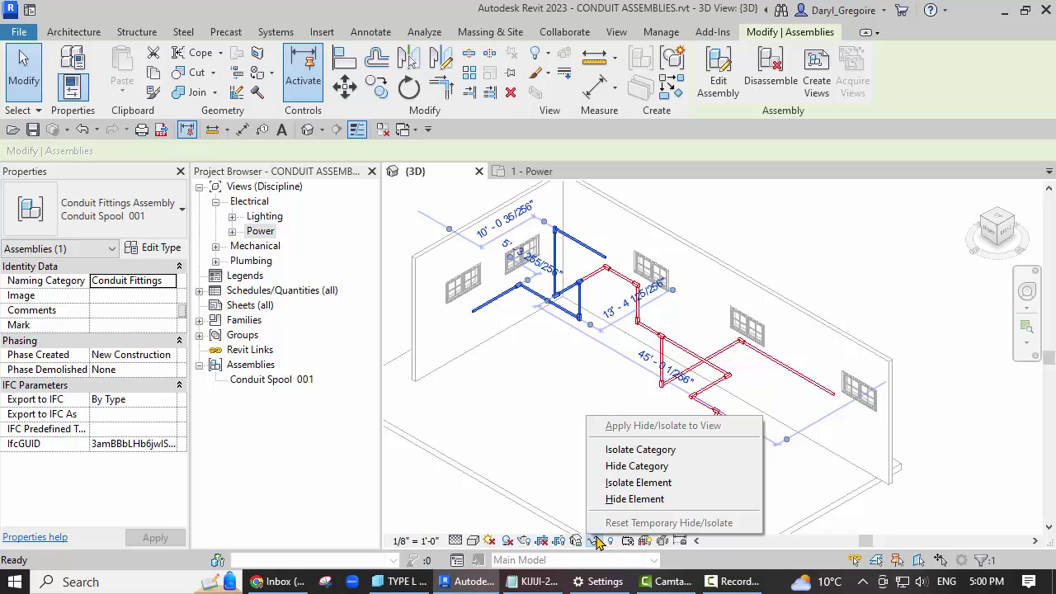
pyautogui.click(648, 498)
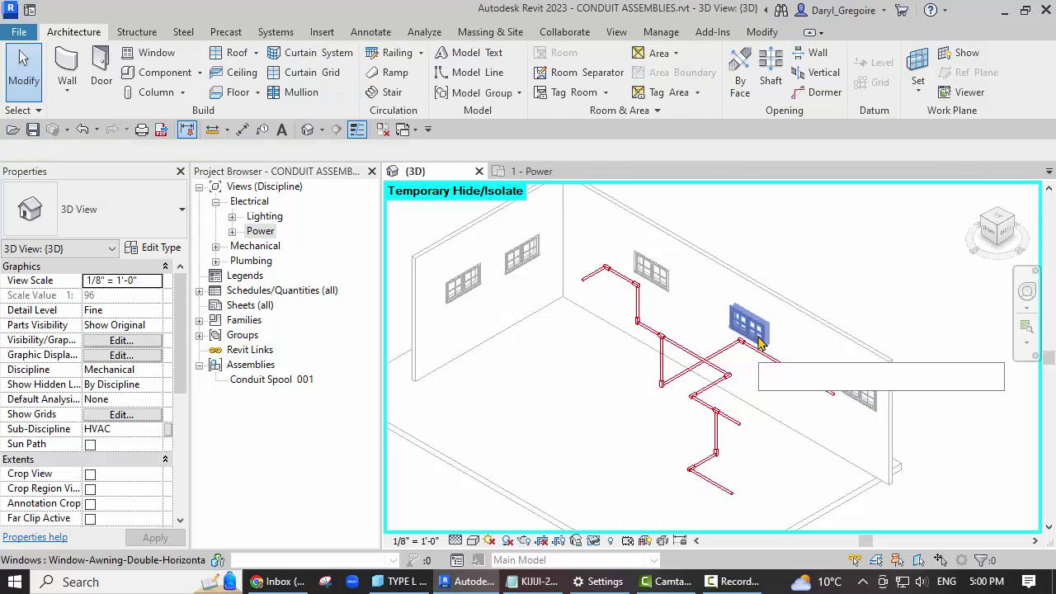
# Step: Create the assembly Conduit Spool 002 from the main conduit run along the long wall, leaving out its two lower branches
pyautogui.click(594, 275)
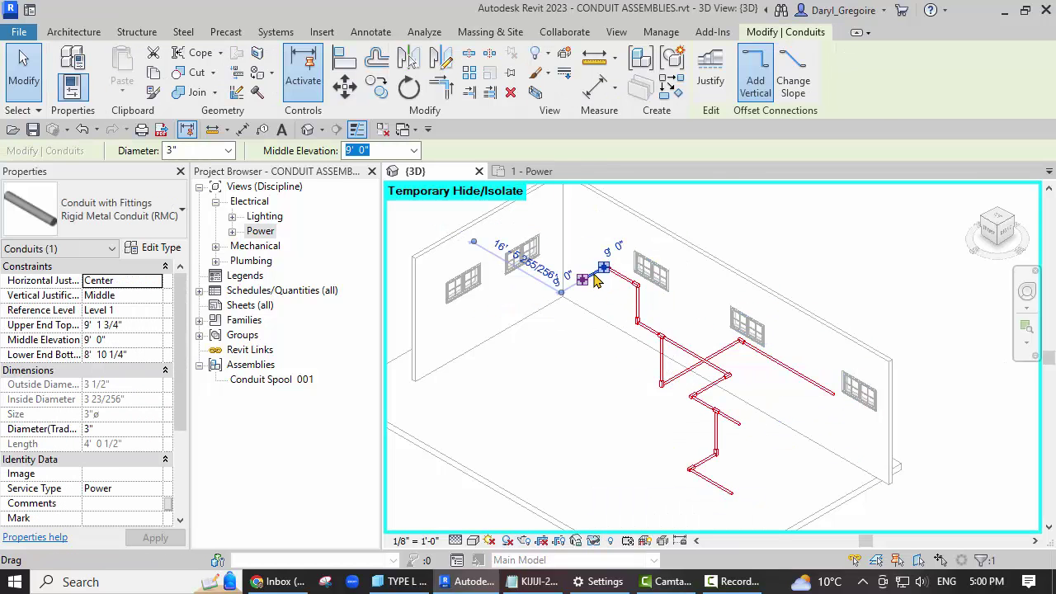
pyautogui.press('Tab')
pyautogui.click(738, 427)
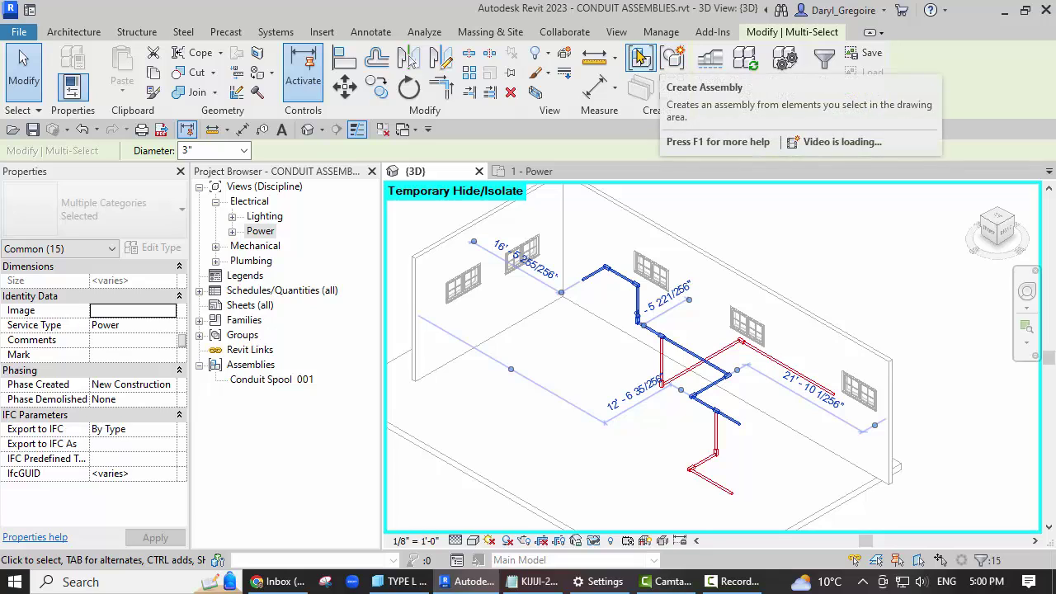
pyautogui.click(672, 57)
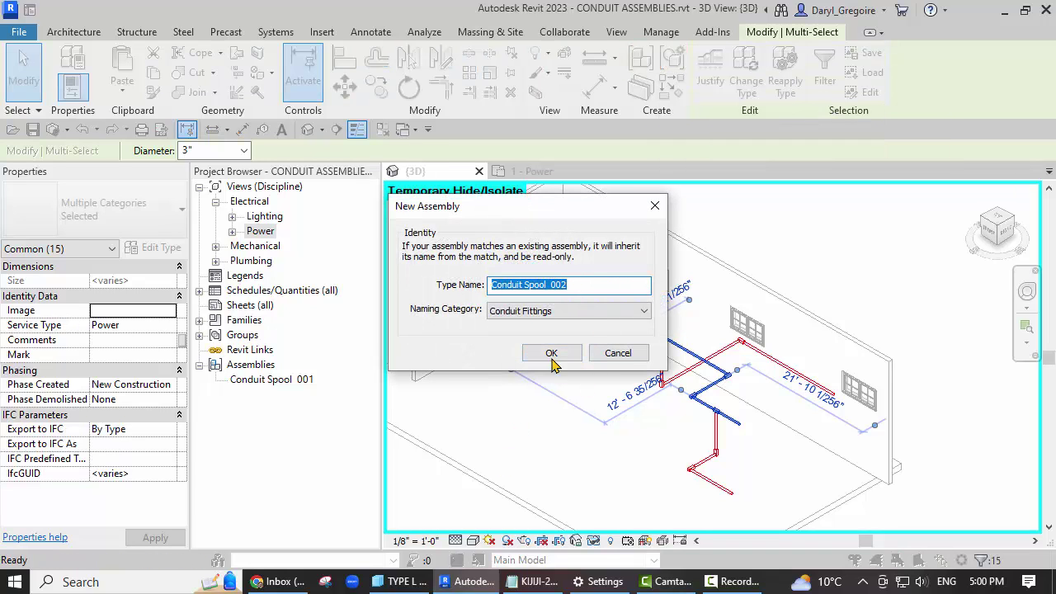
pyautogui.click(551, 354)
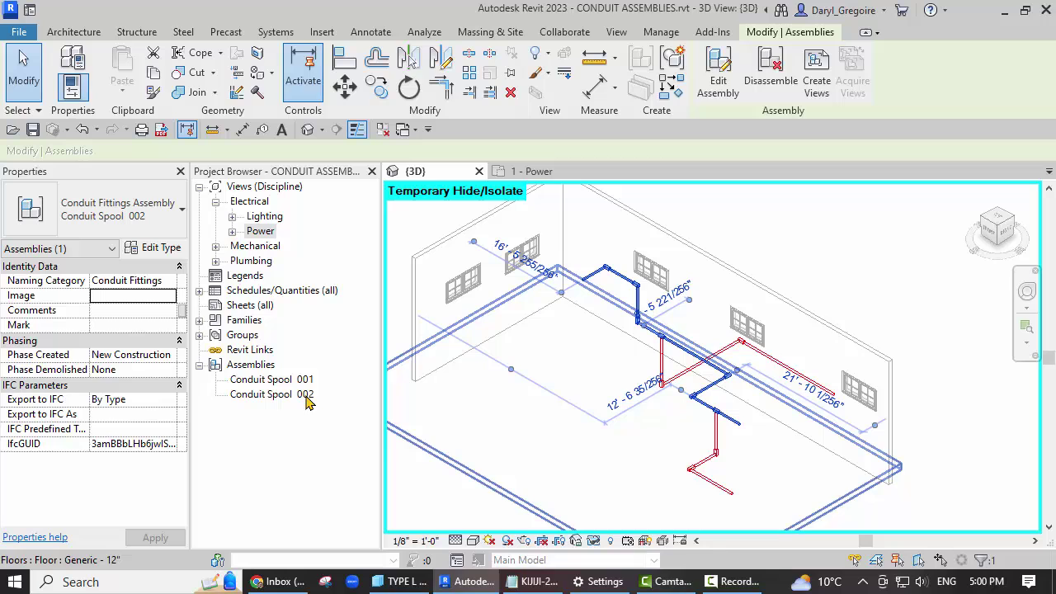
pyautogui.click(566, 348)
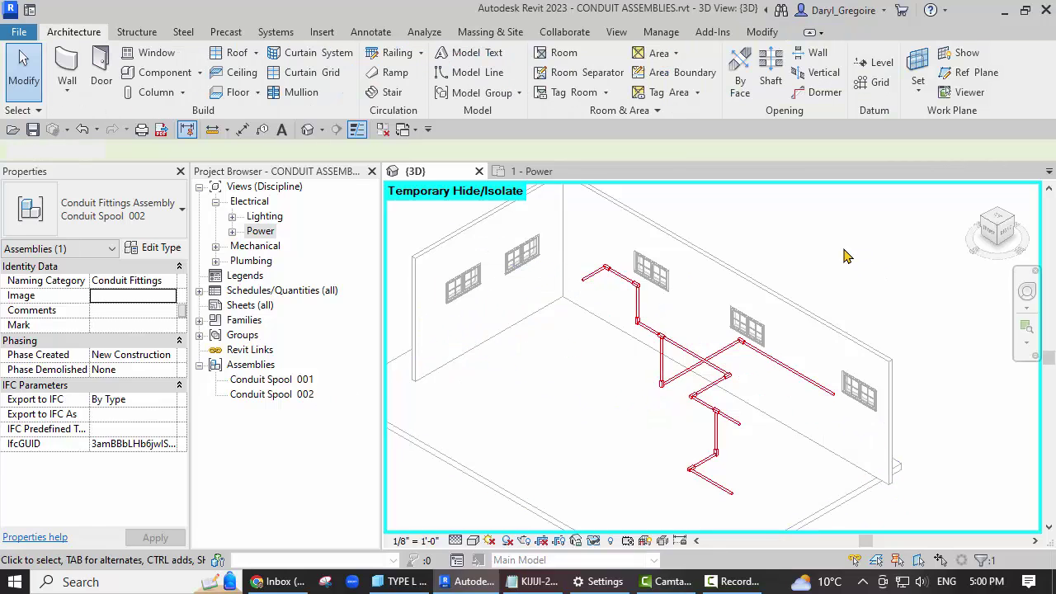
# Step: Temporarily hide the Conduit Spool 002 assembly in the 3D view
pyautogui.click(645, 324)
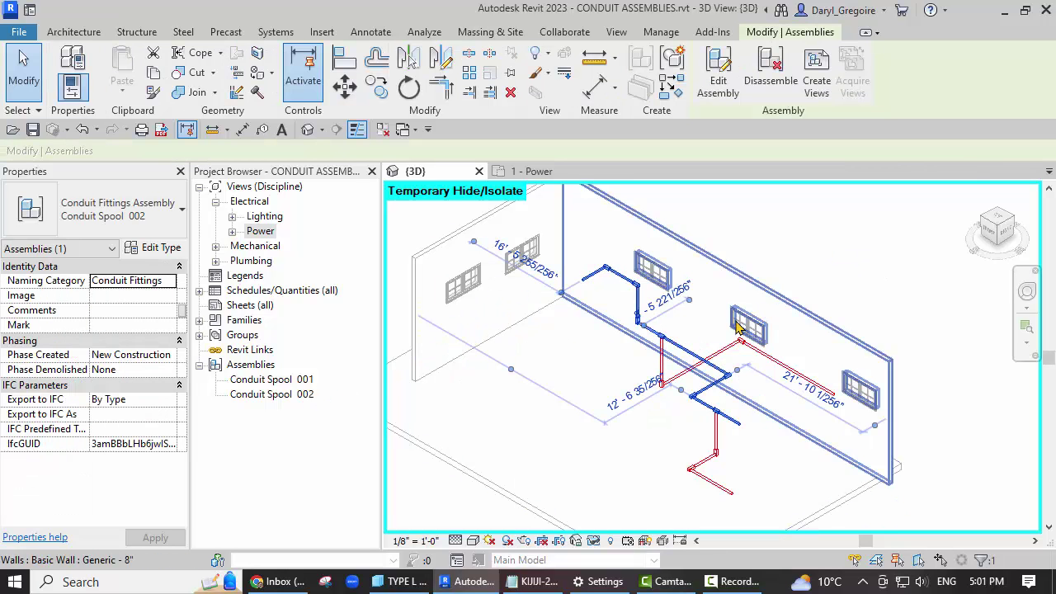
pyautogui.click(594, 540)
pyautogui.click(634, 499)
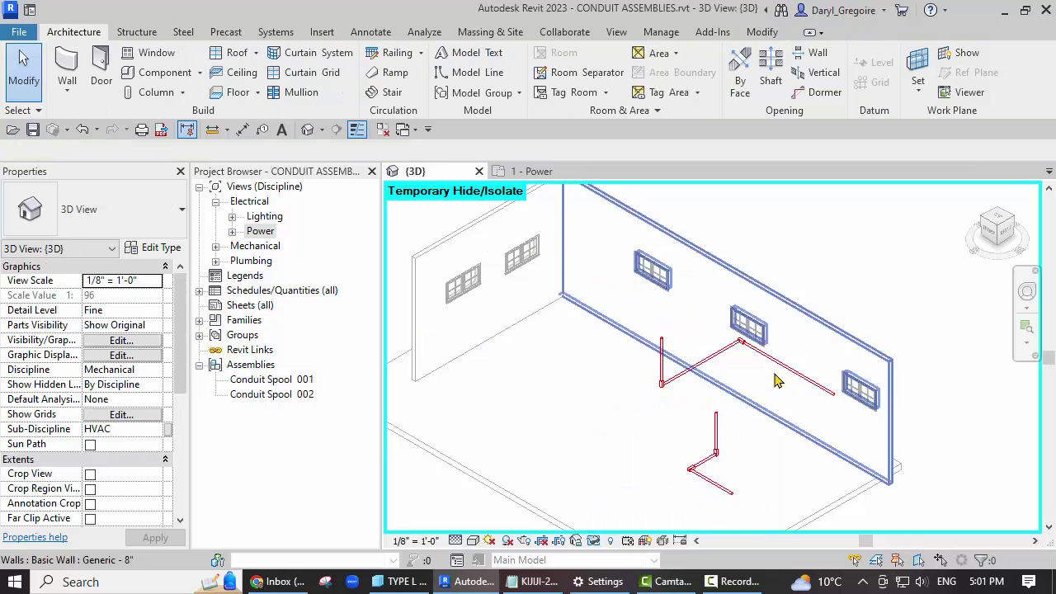
pyautogui.click(665, 380)
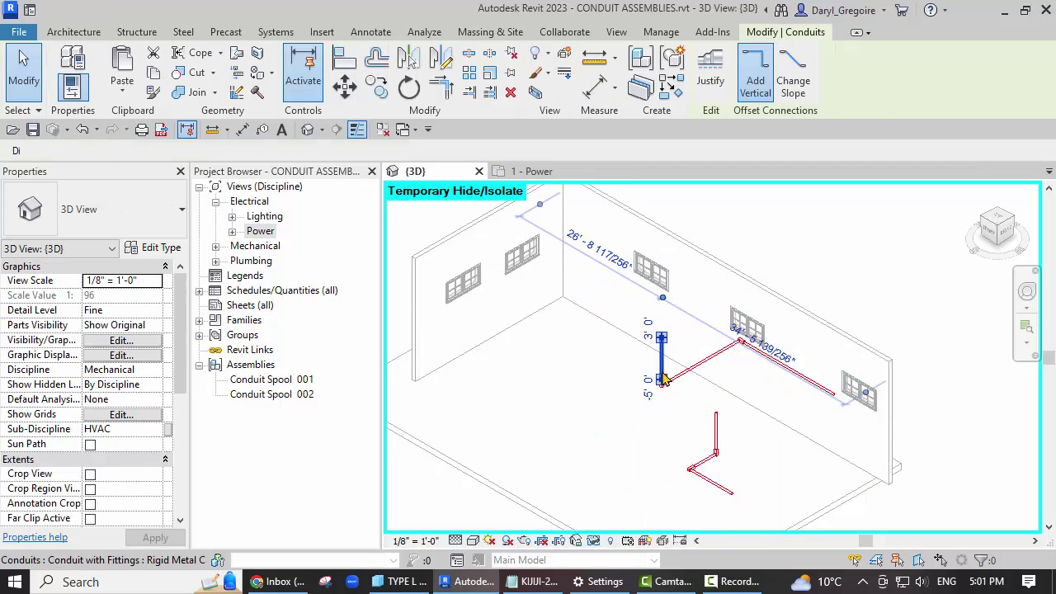
pyautogui.press('Escape')
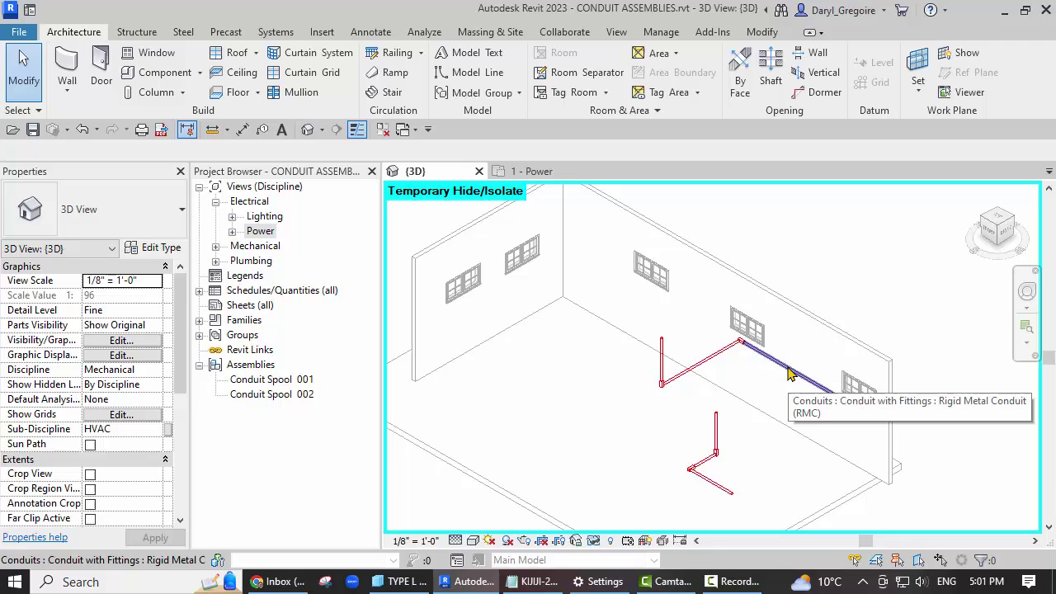
pyautogui.press('Tab')
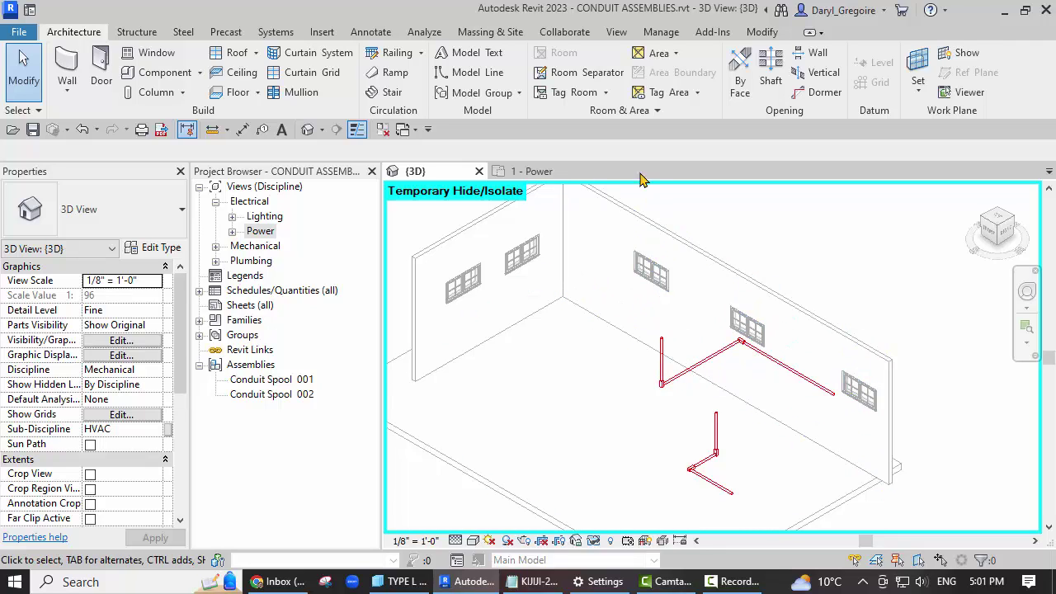
# Step: Create the assembly Conduit Spool 003 from the branch running from the vertical drop to the long wall's last window
pyautogui.click(663, 351)
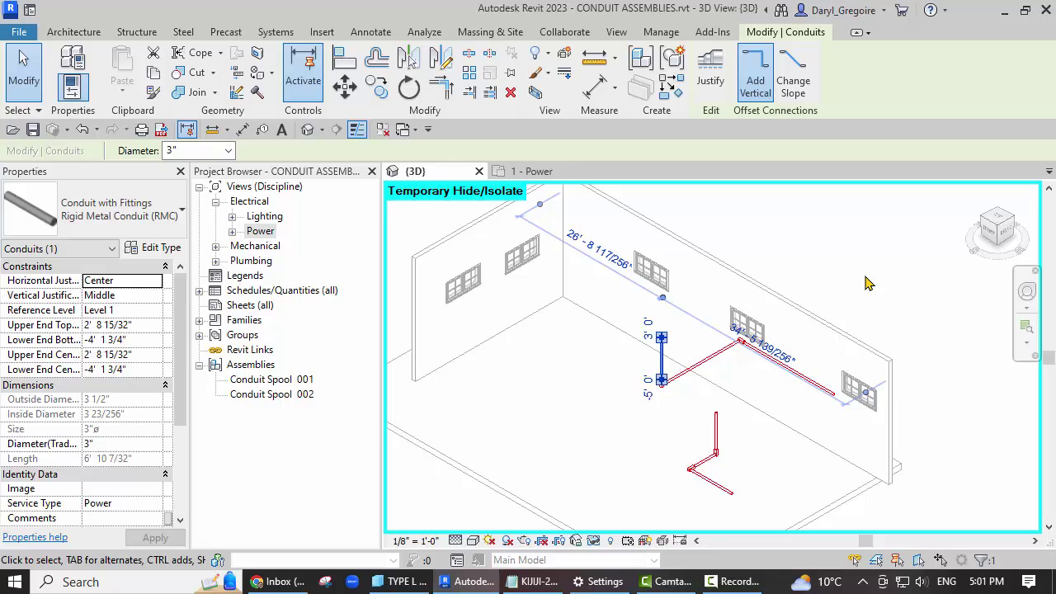
pyautogui.press('Tab')
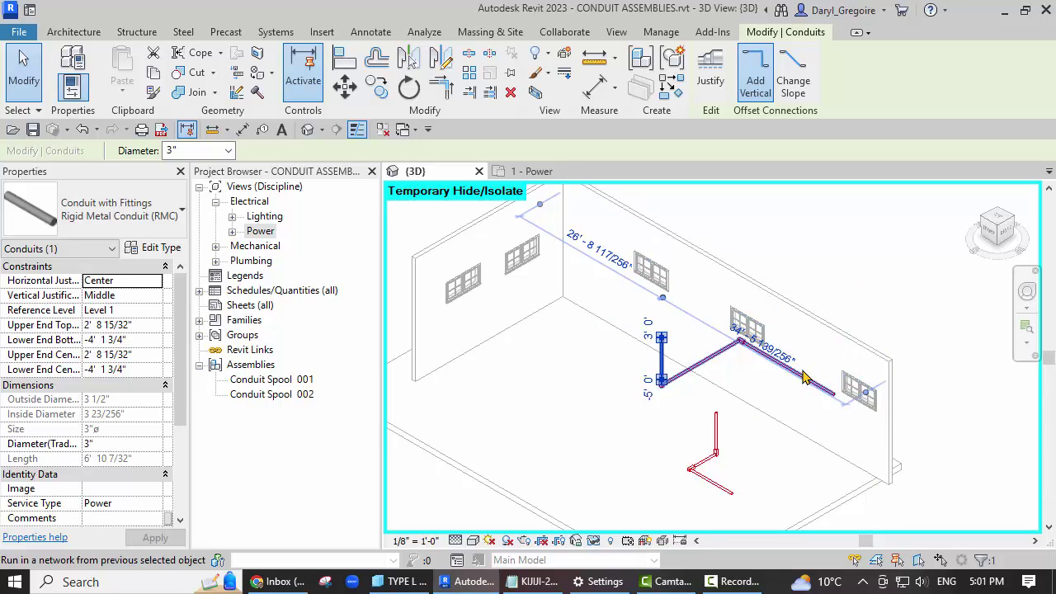
pyautogui.click(813, 376)
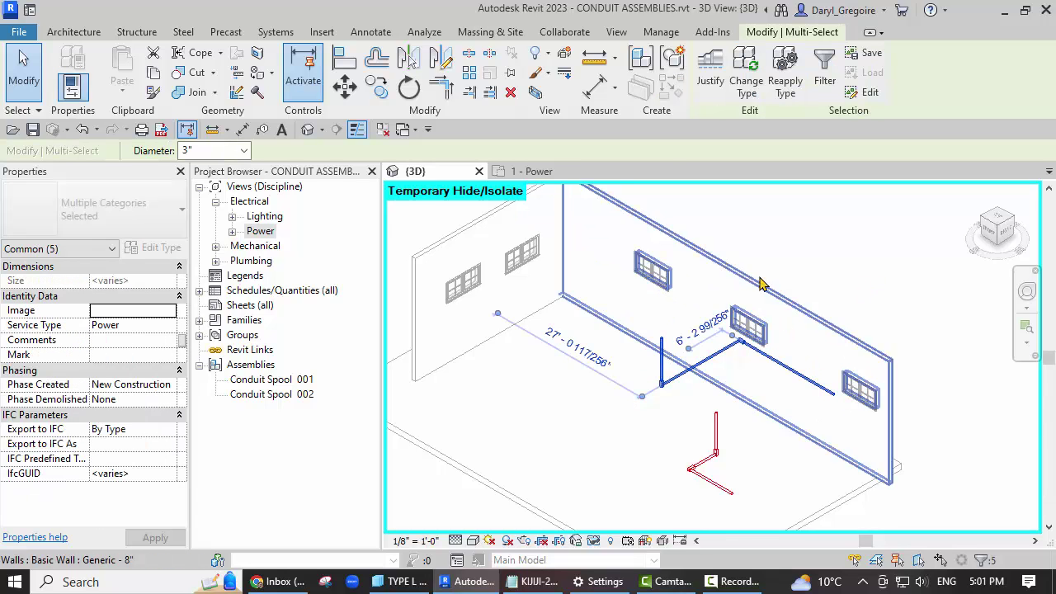
pyautogui.click(645, 58)
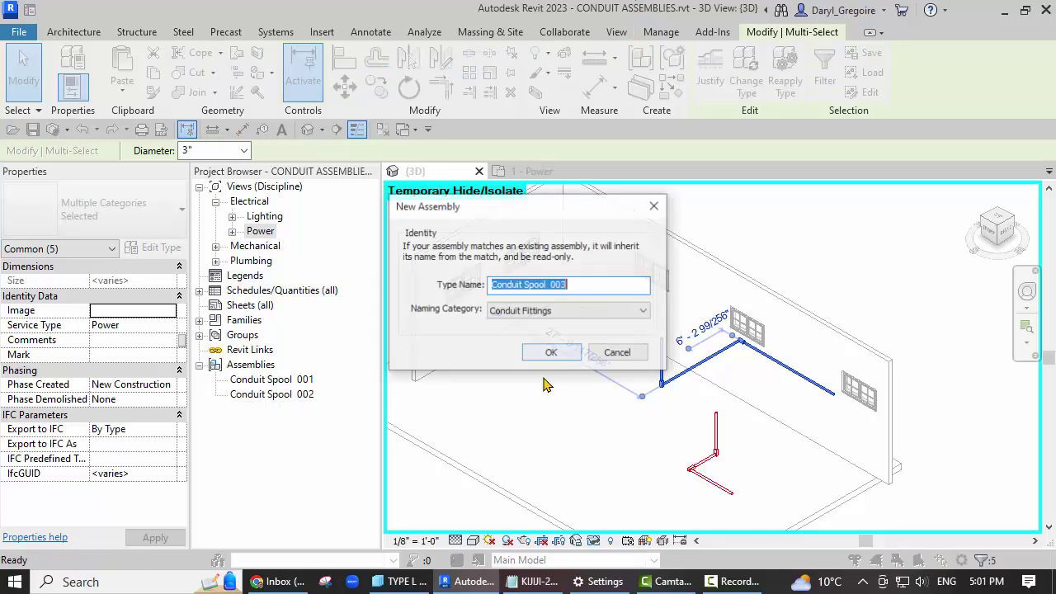
pyautogui.click(550, 353)
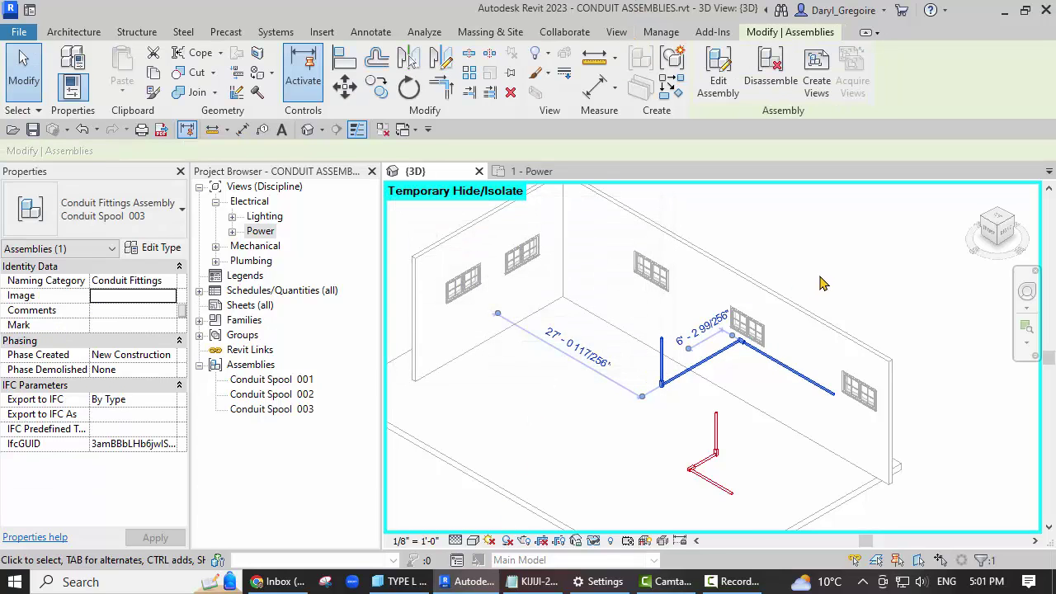
pyautogui.press('Escape')
# Step: Create the assembly Conduit Spool 004 from the remaining lower branch with the short vertical drop near the middle of the floor
pyautogui.click(717, 437)
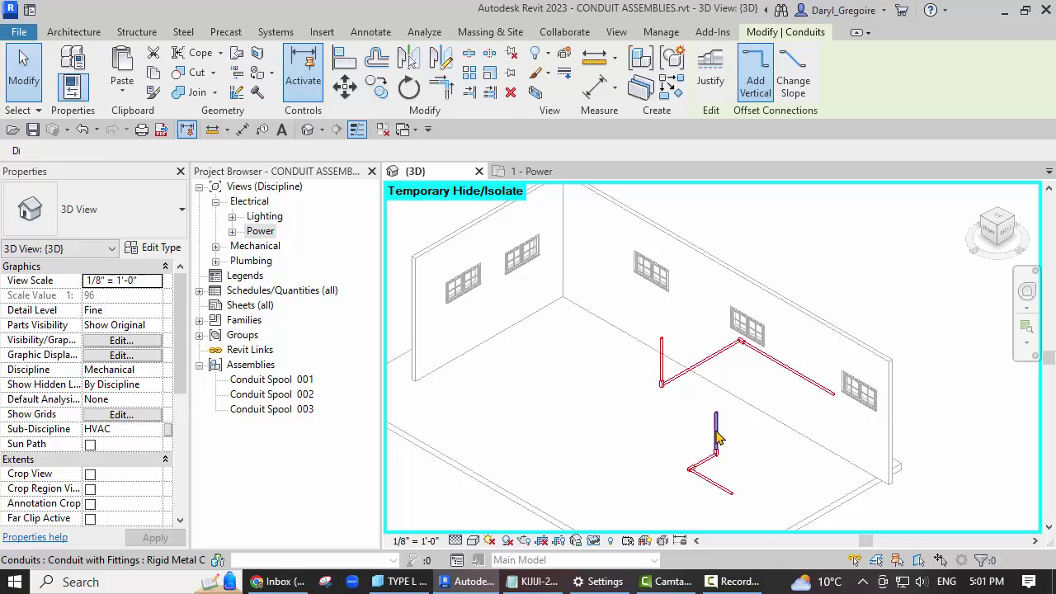
pyautogui.press('Tab')
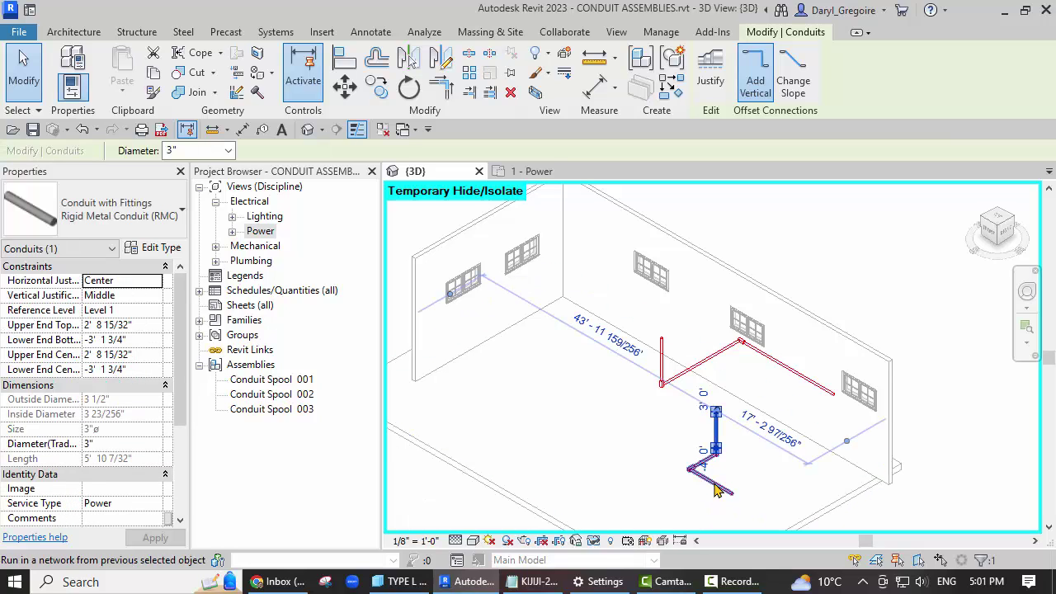
pyautogui.click(717, 489)
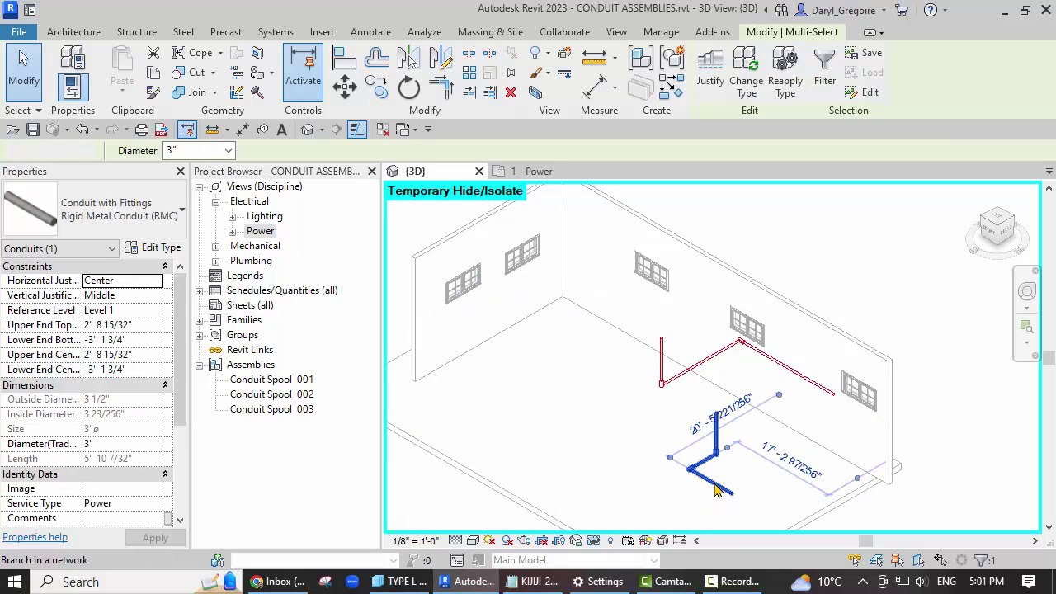
pyautogui.click(594, 541)
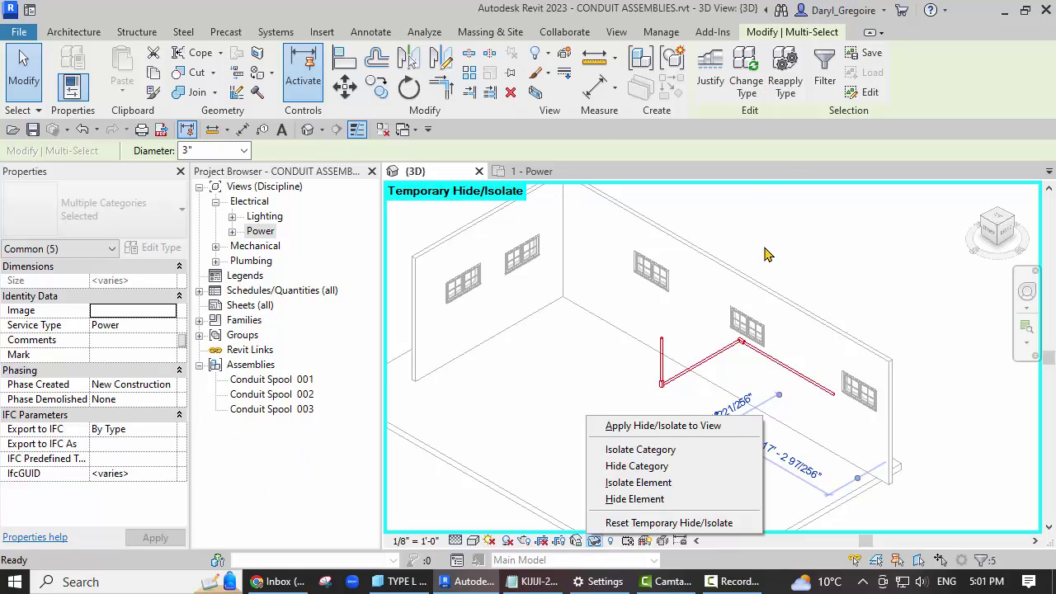
pyautogui.press('Escape')
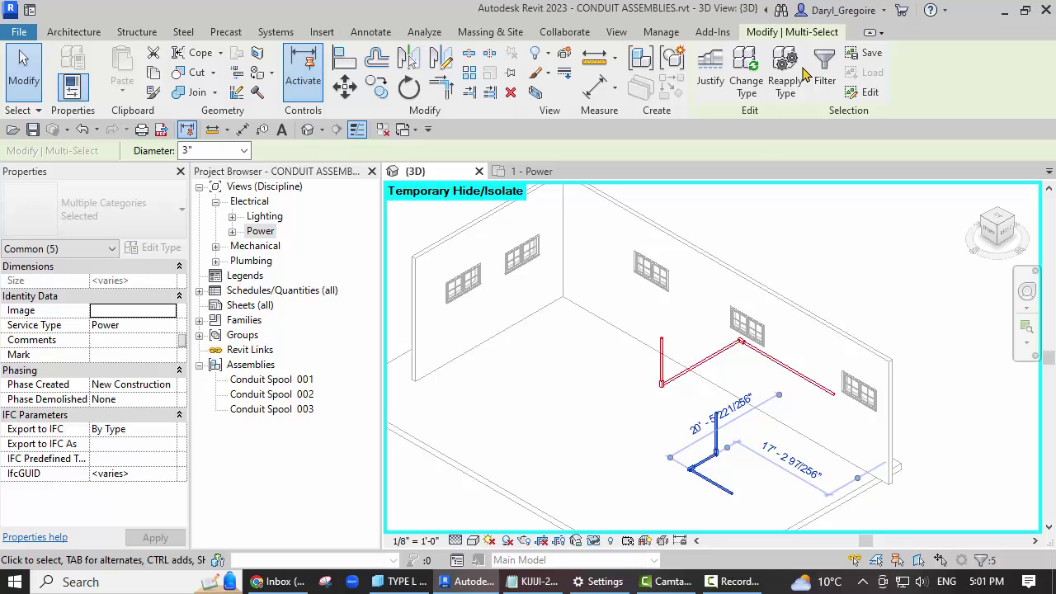
pyautogui.click(660, 110)
pyautogui.click(550, 351)
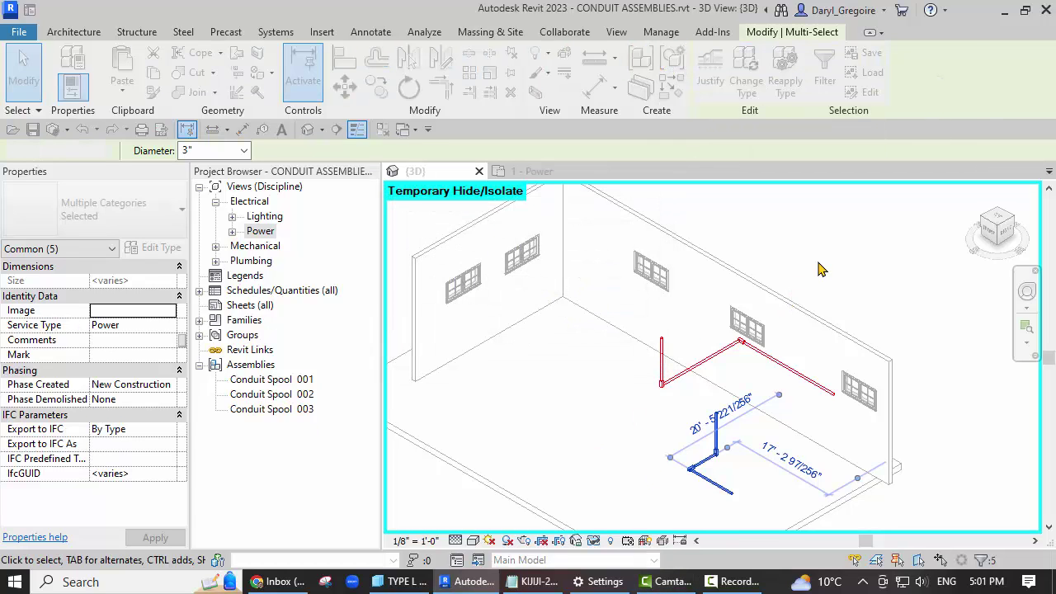
# Step: Reset the temporary hide/isolate in the 3D view to bring back all hidden conduit spools
pyautogui.click(594, 540)
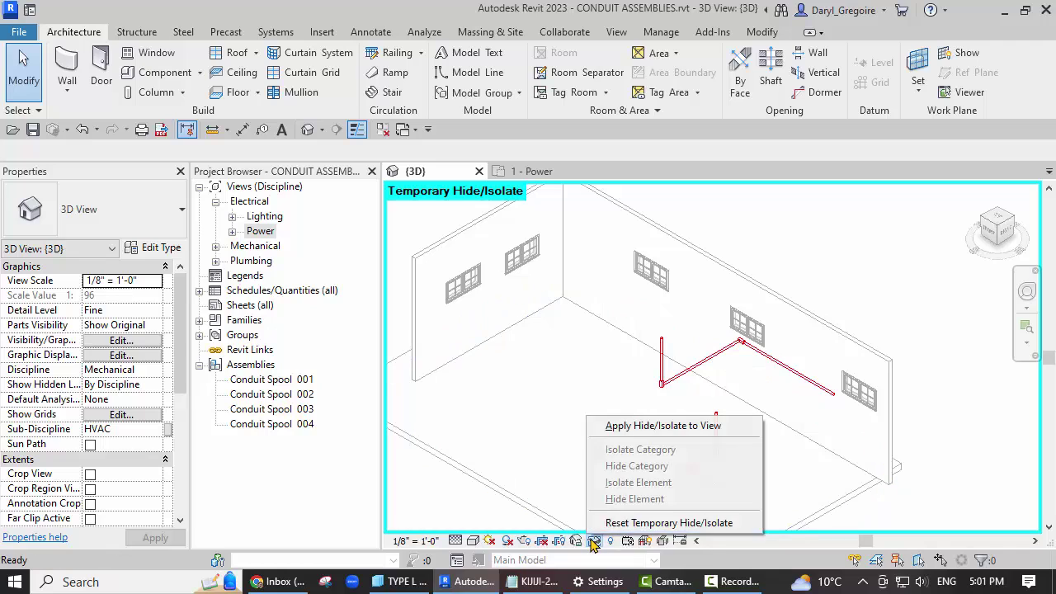
pyautogui.click(623, 524)
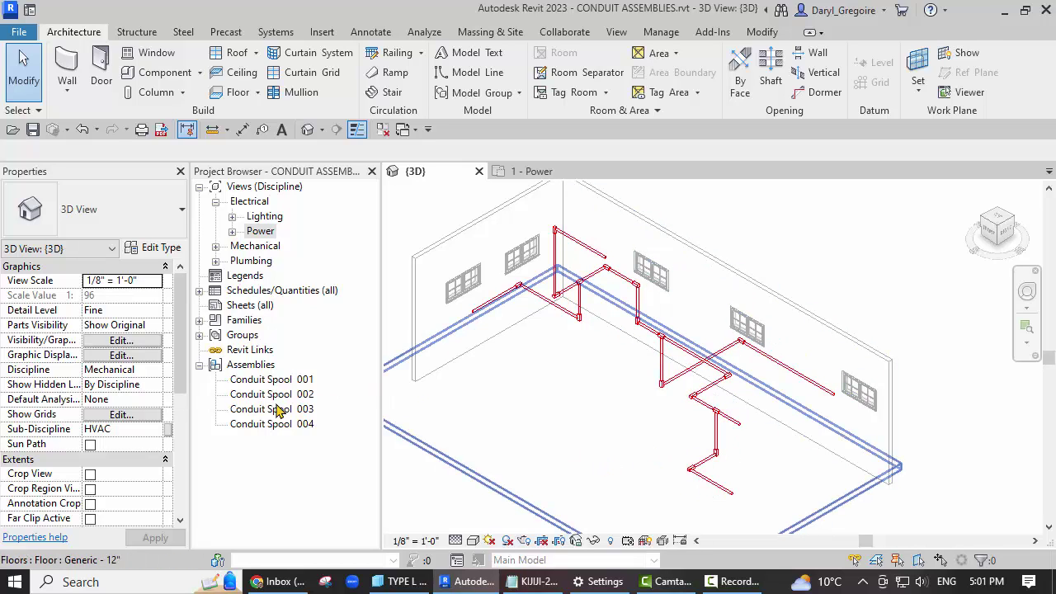
pyautogui.click(290, 381)
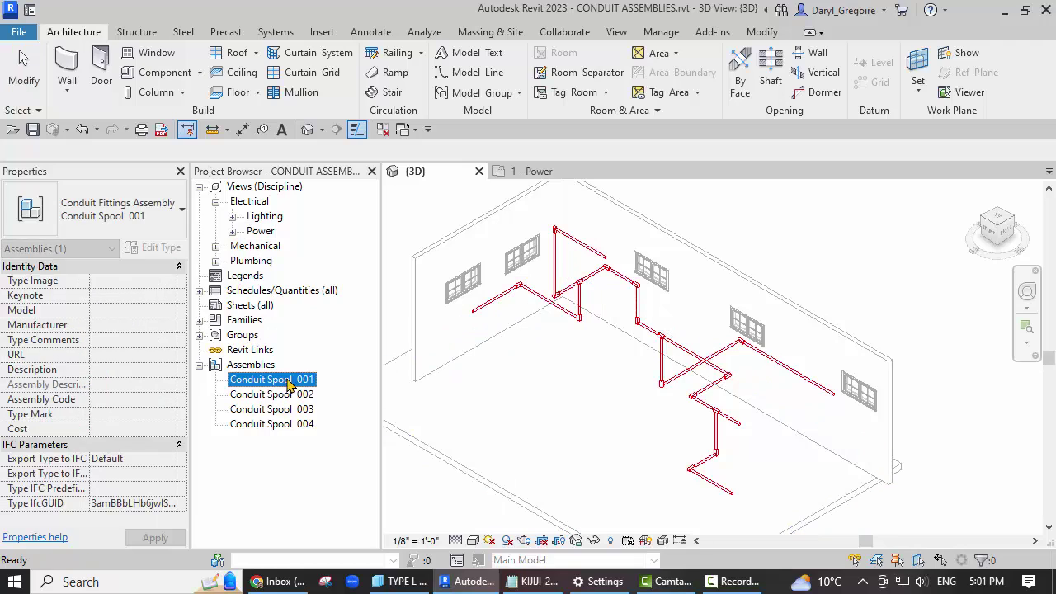
pyautogui.rightClick(306, 384)
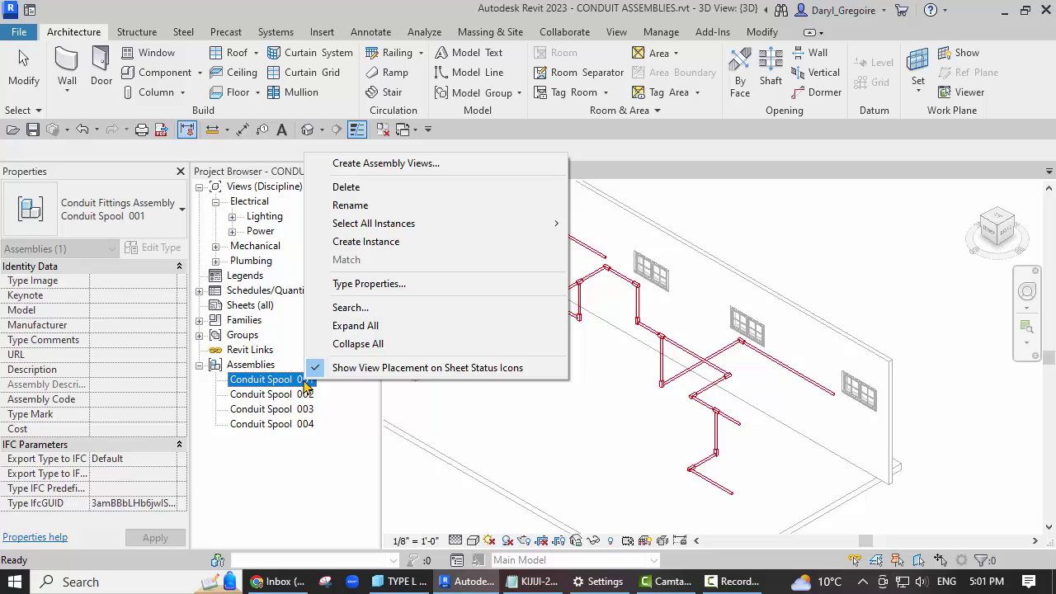
pyautogui.click(421, 164)
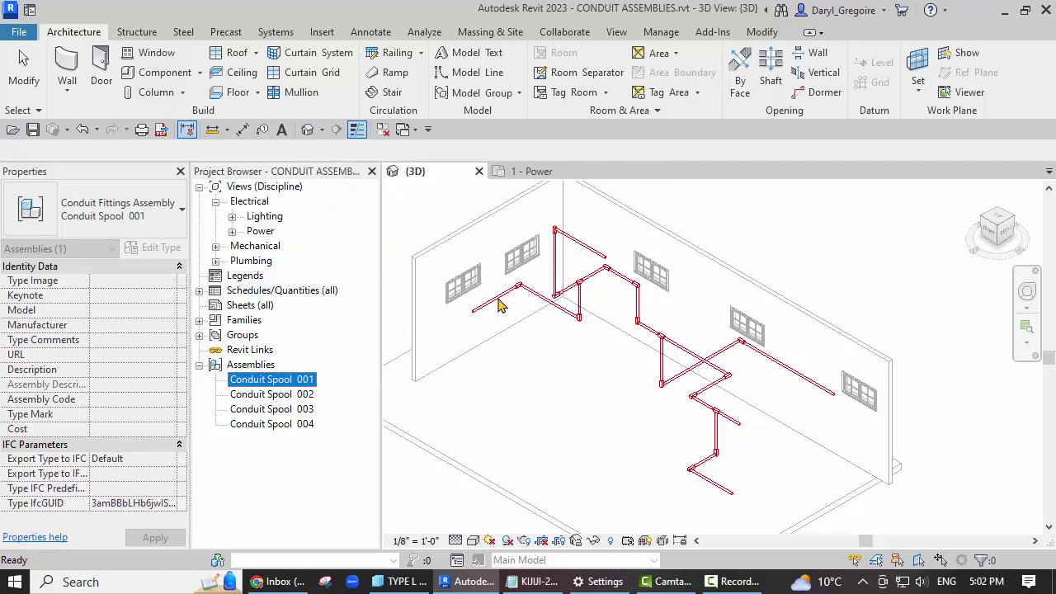
pyautogui.click(731, 204)
pyautogui.click(515, 290)
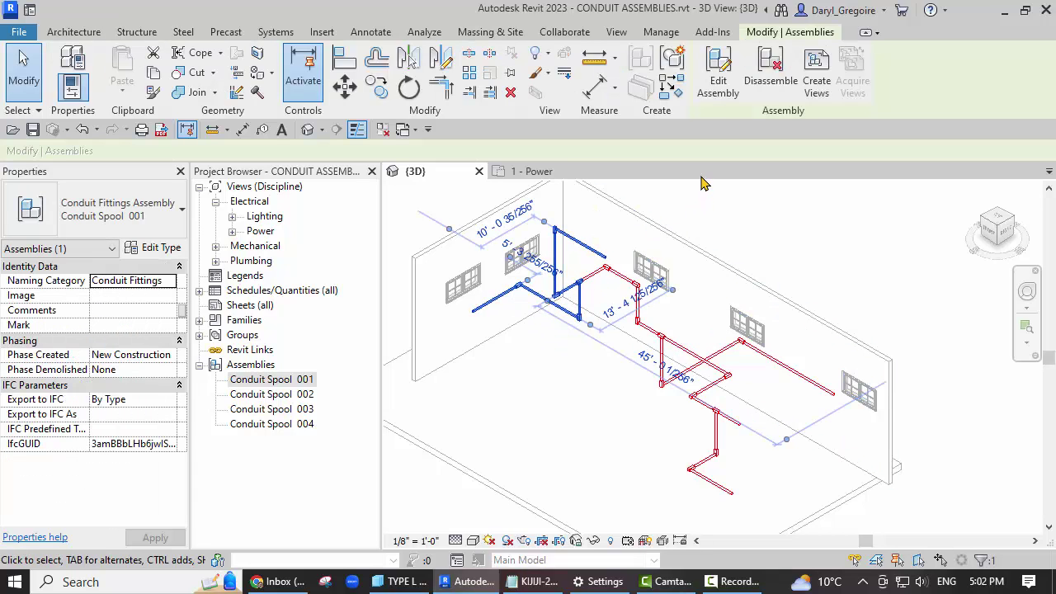
pyautogui.click(731, 187)
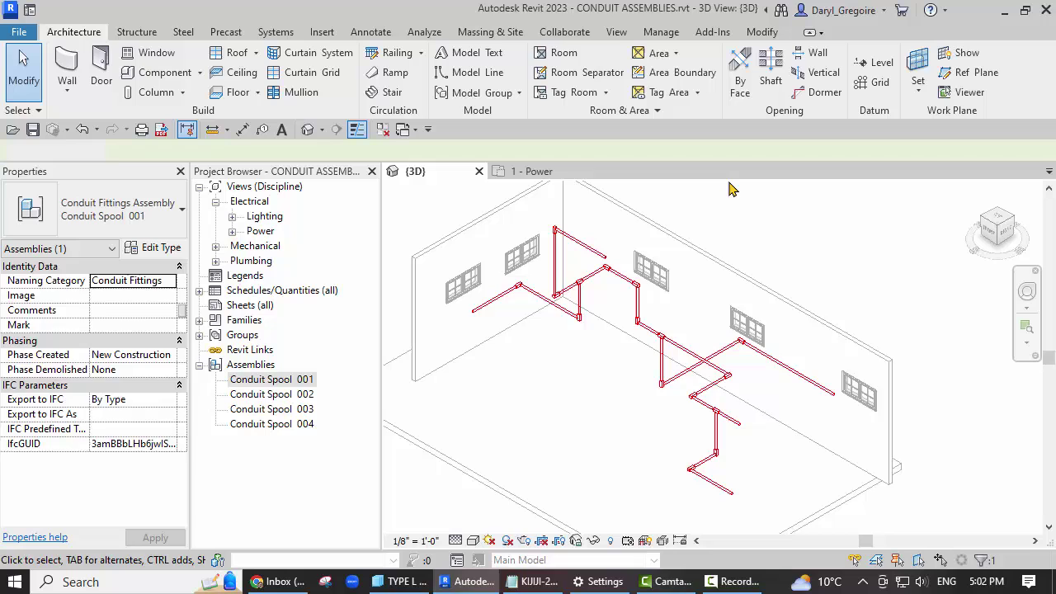
# Step: Place an additional instance of Conduit Spool 001 and one of Conduit Spool 004 on the open floor area
pyautogui.moveTo(273, 379); pyautogui.dragTo(487, 411)
pyautogui.click(487, 410)
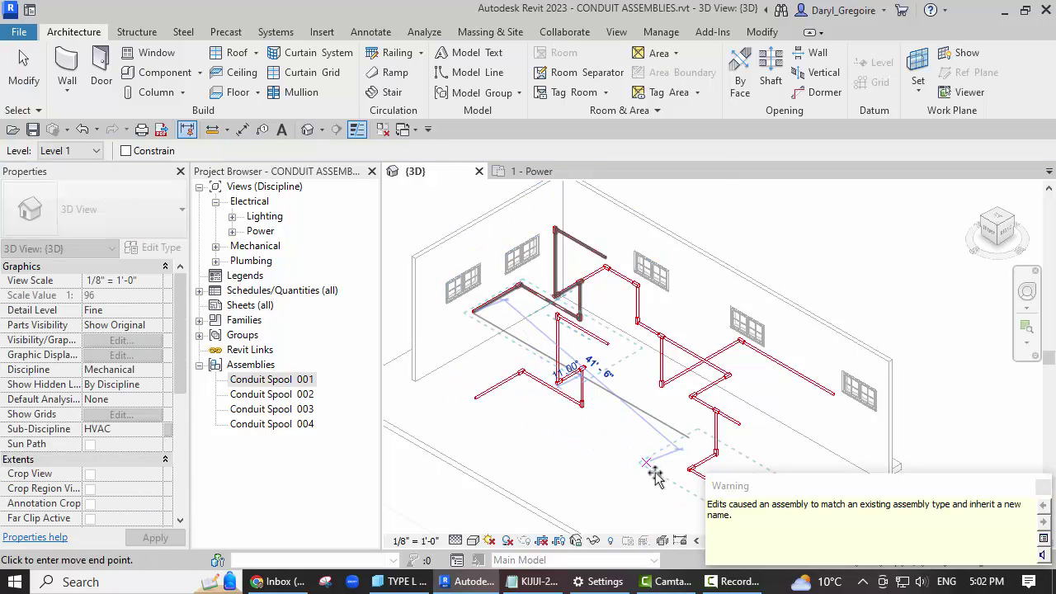
pyautogui.moveTo(297, 424); pyautogui.dragTo(545, 437)
pyautogui.click(545, 438)
pyautogui.press('Escape')
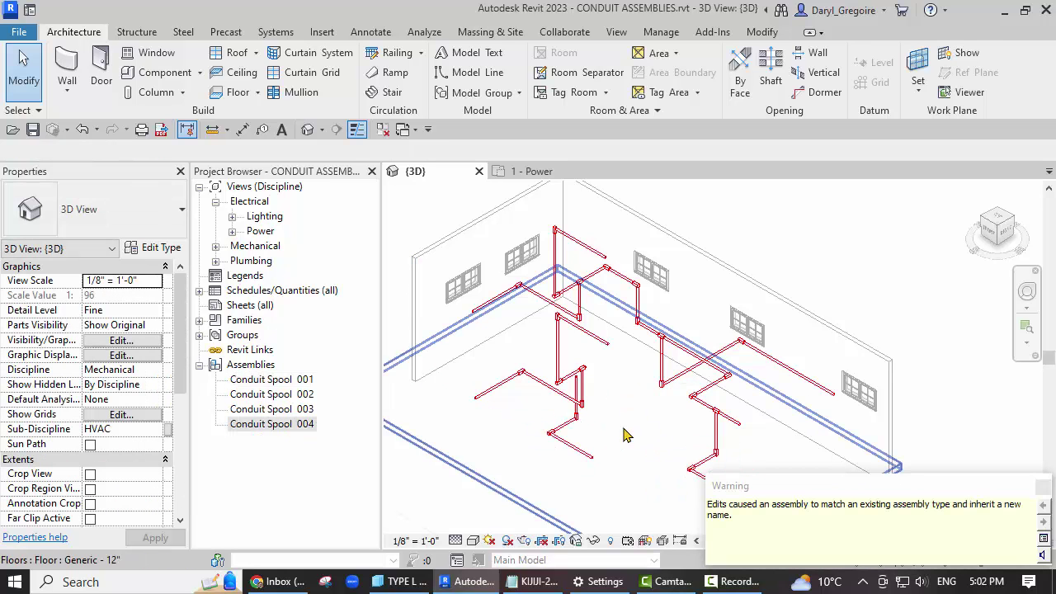
# Step: Delete the extra instances of Conduit Spool 001 and Conduit Spool 004 from the open floor area
pyautogui.click(587, 380)
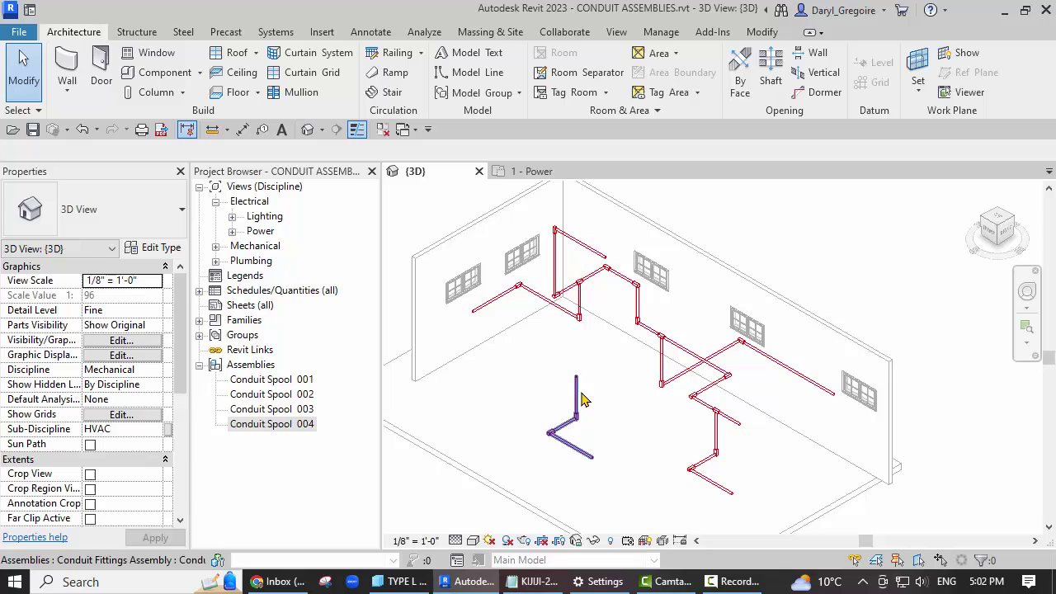
pyautogui.click(581, 400)
pyautogui.press('Delete')
pyautogui.click(582, 392)
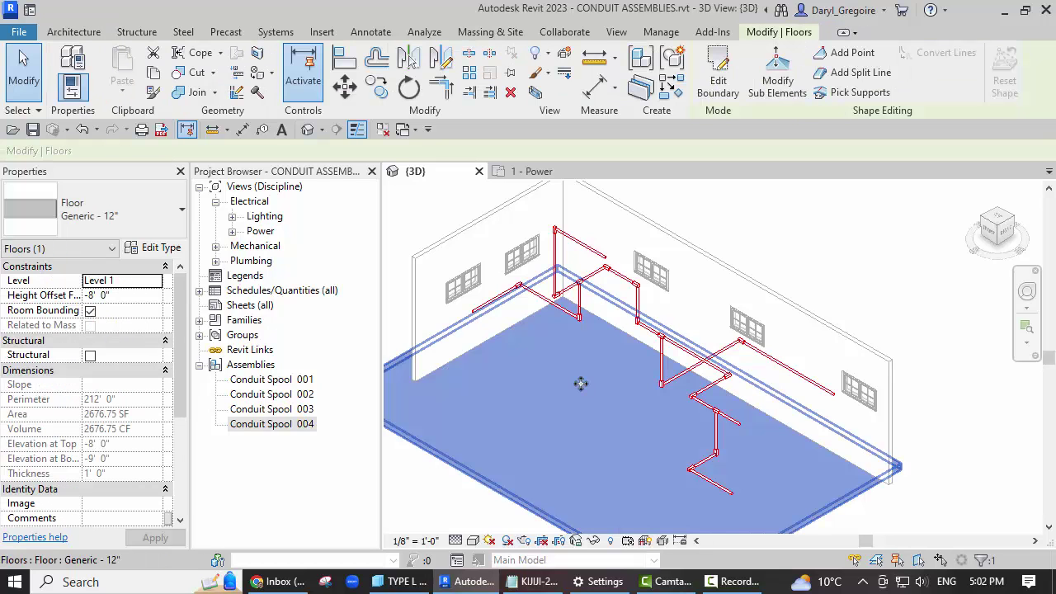
pyautogui.click(783, 235)
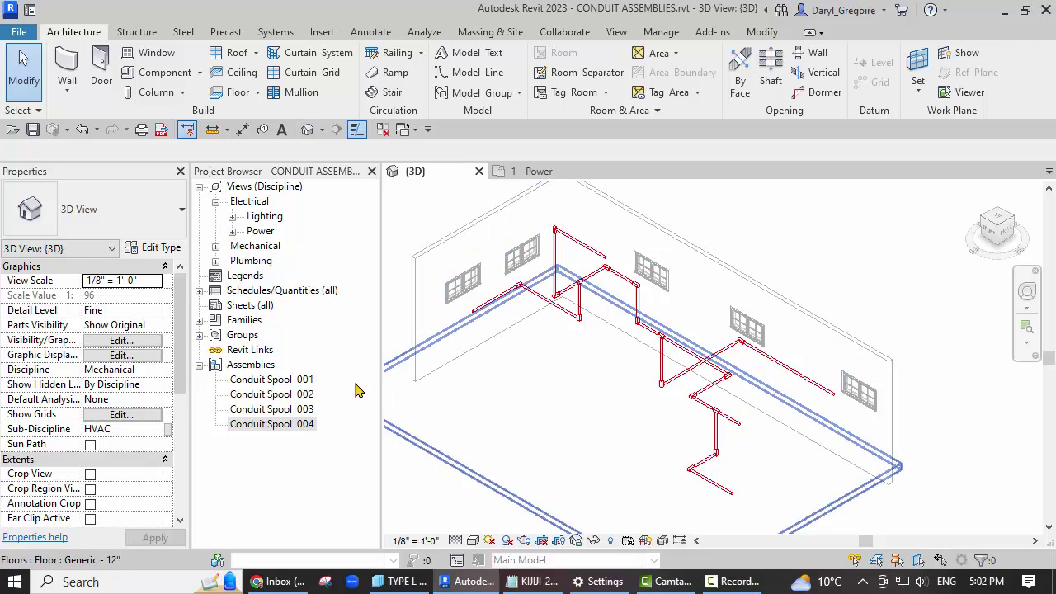
# Step: Create only a sheet for the Conduit Spool 001 assembly, with no views, using the C 17 x 22 Horizontal title block
pyautogui.click(296, 384)
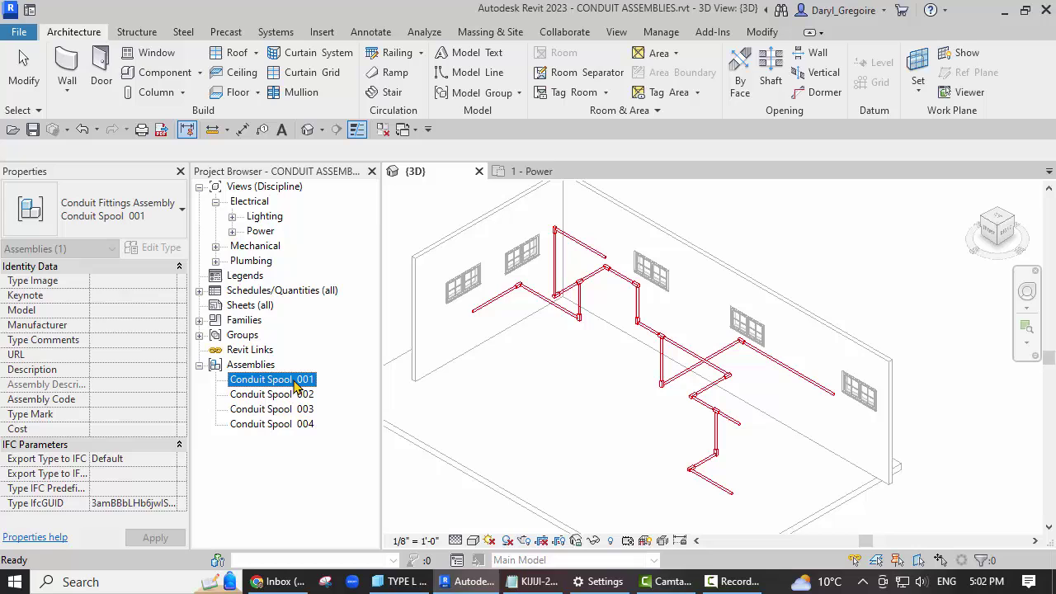
pyautogui.rightClick(296, 383)
pyautogui.click(353, 165)
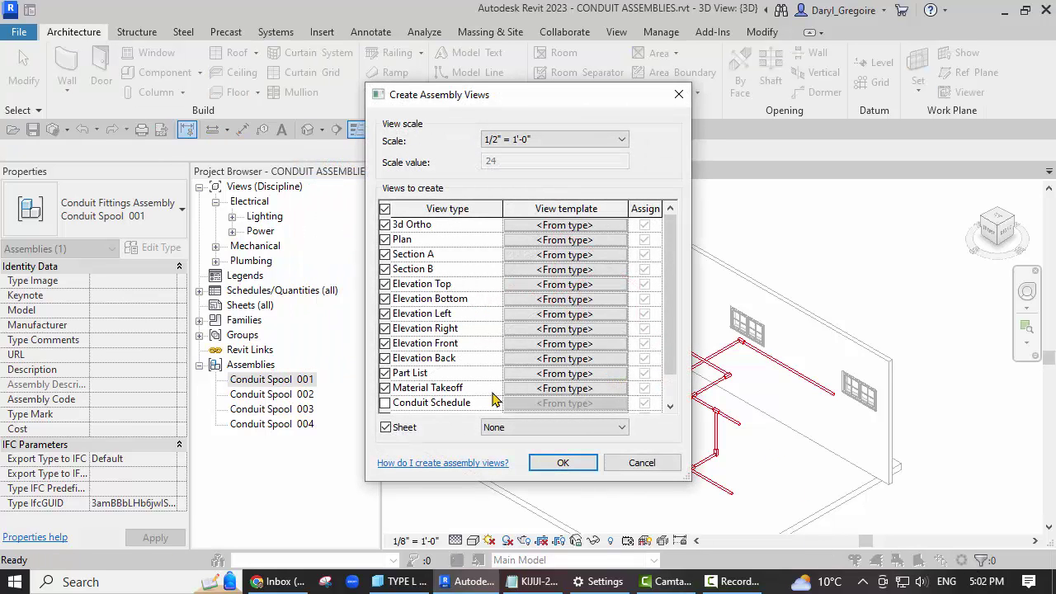
pyautogui.click(385, 211)
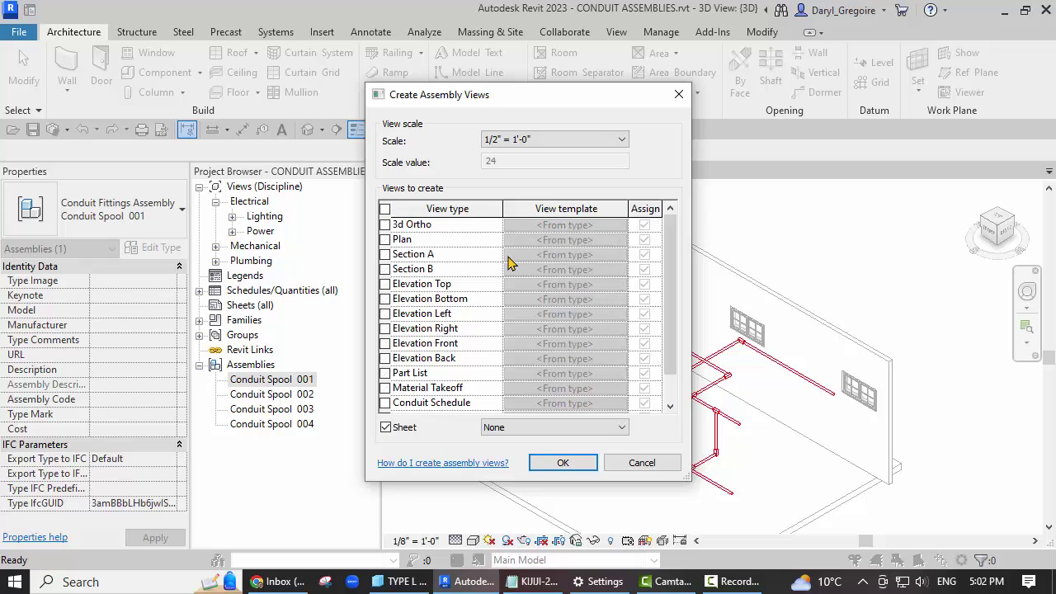
pyautogui.scroll(-1, 505, 304)
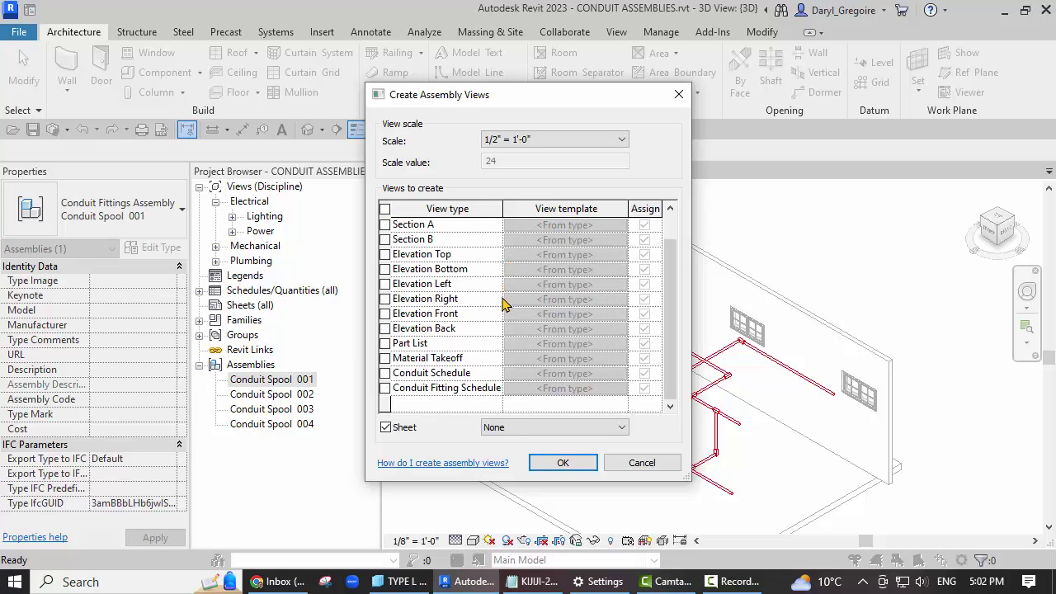
pyautogui.scroll(1, 505, 305)
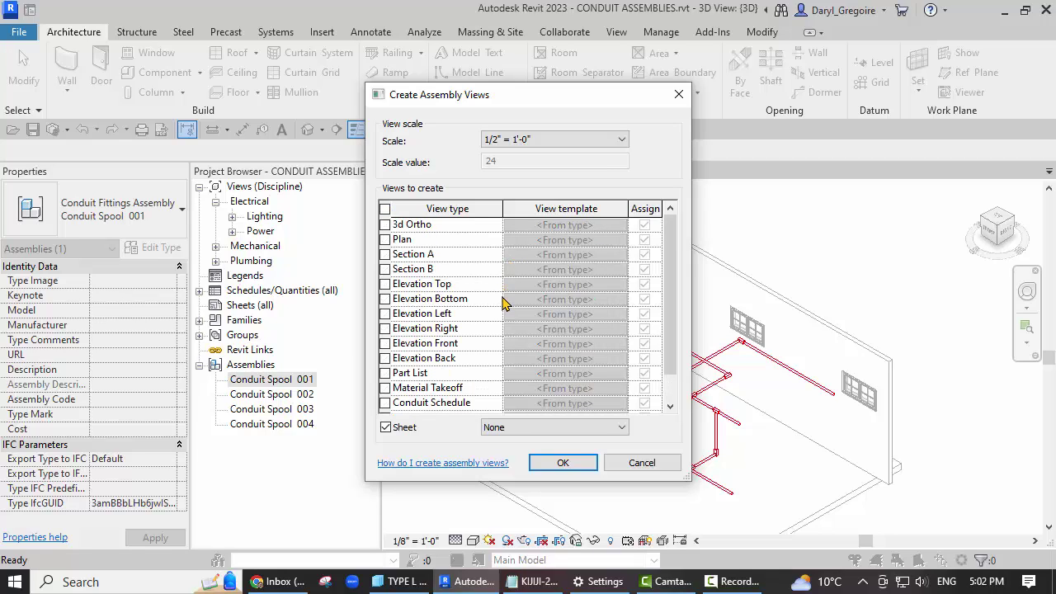
pyautogui.click(624, 429)
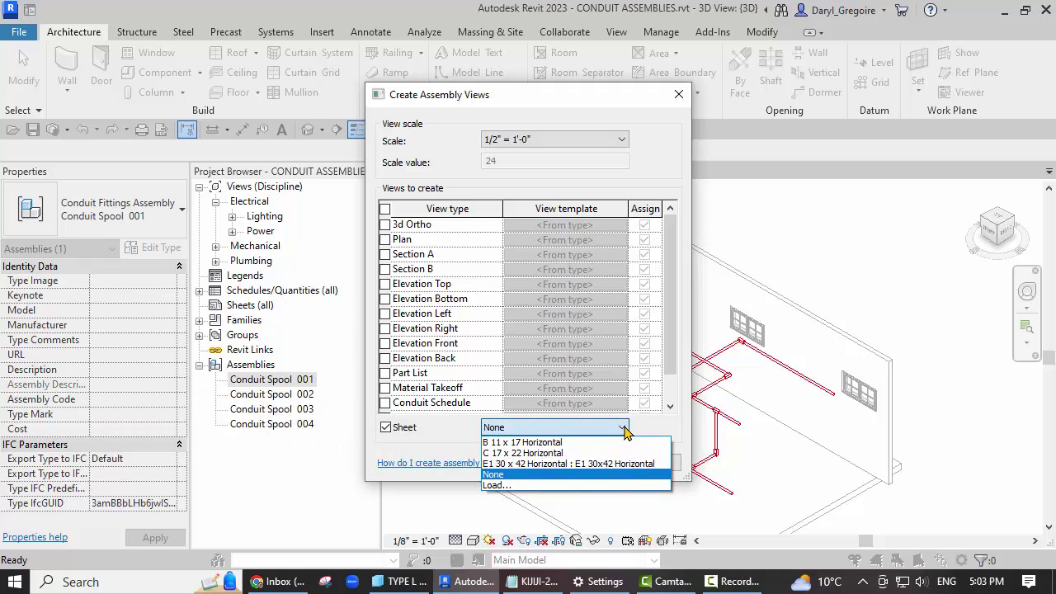
pyautogui.click(537, 454)
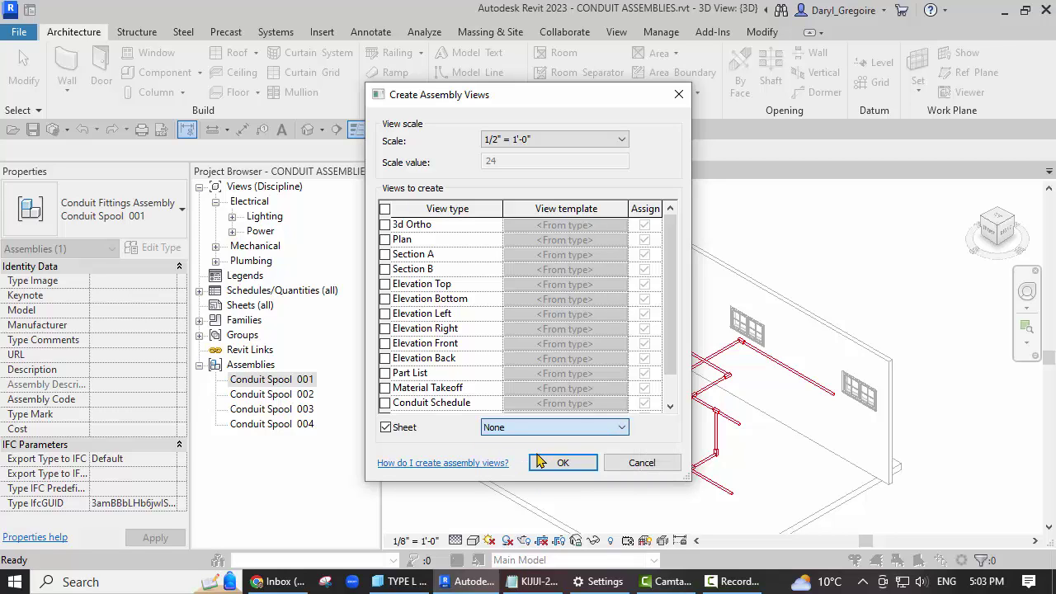
pyautogui.click(589, 467)
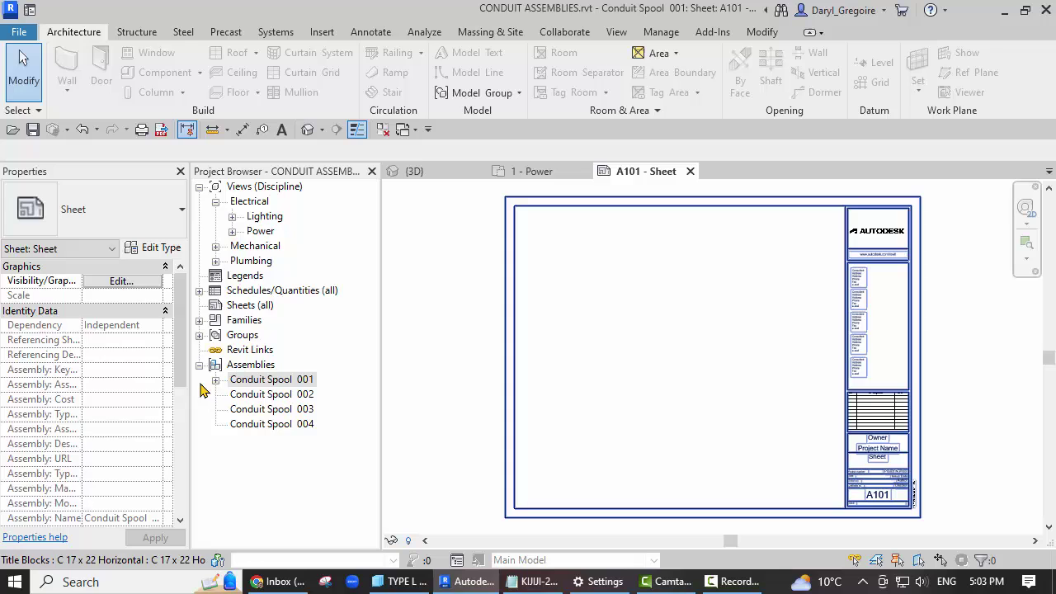
pyautogui.click(214, 381)
pyautogui.click(293, 394)
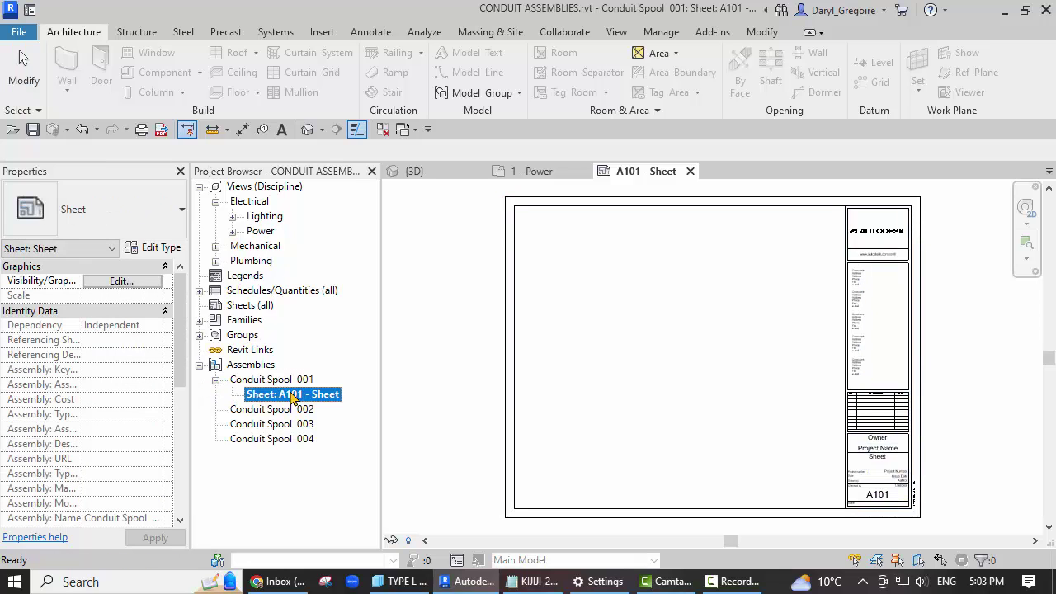
# Step: Start assembly views for Conduit Spool 001, including Plan, Section A, Section B, Conduit Schedule and Conduit Fitting Schedule, keeping the view templates from type
pyautogui.click(272, 380)
pyautogui.rightClick(272, 379)
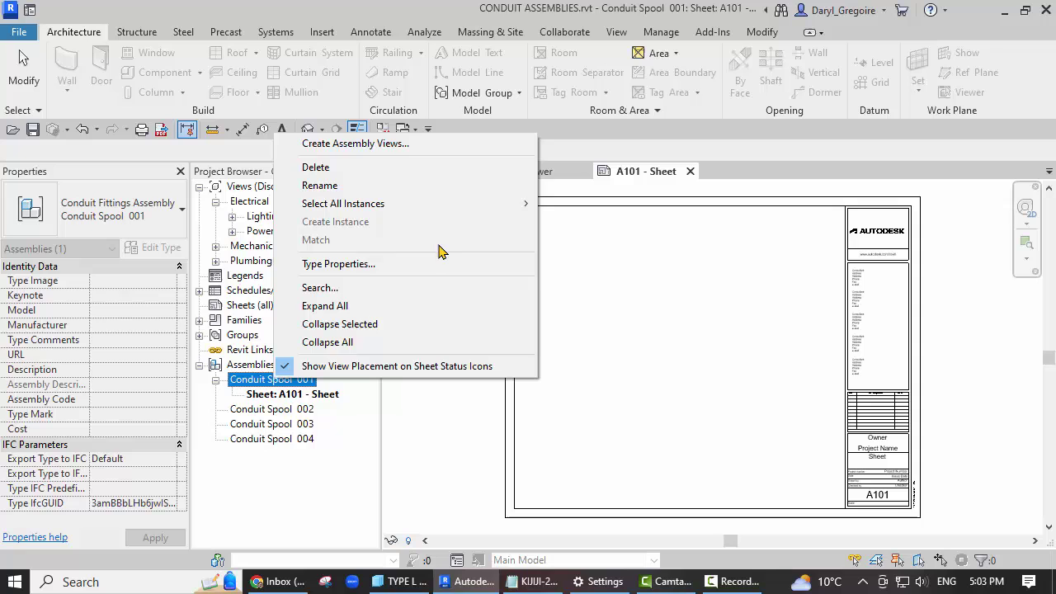
pyautogui.click(390, 145)
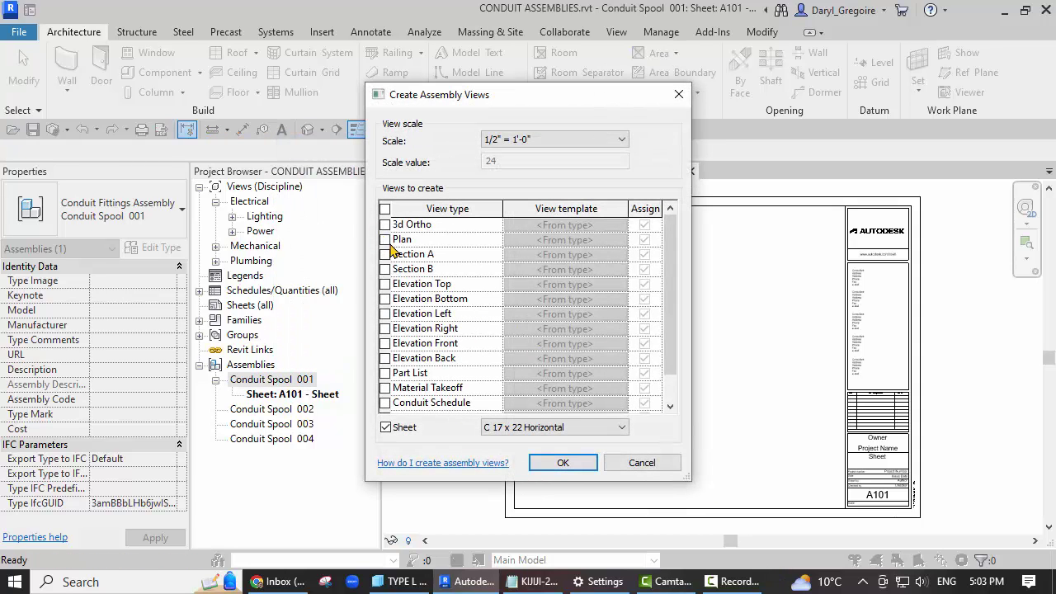
pyautogui.click(384, 239)
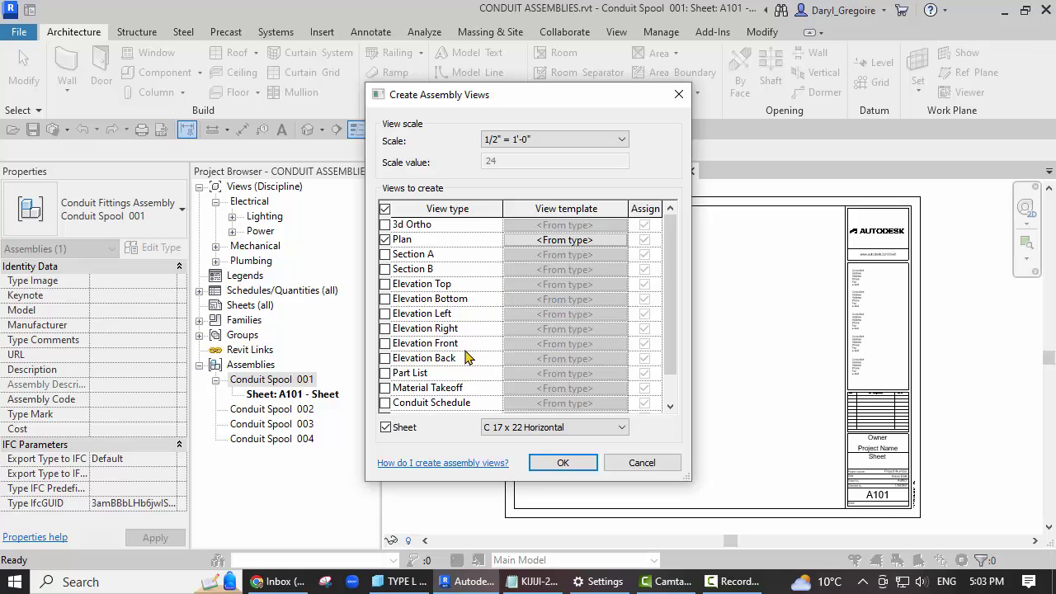
pyautogui.click(385, 255)
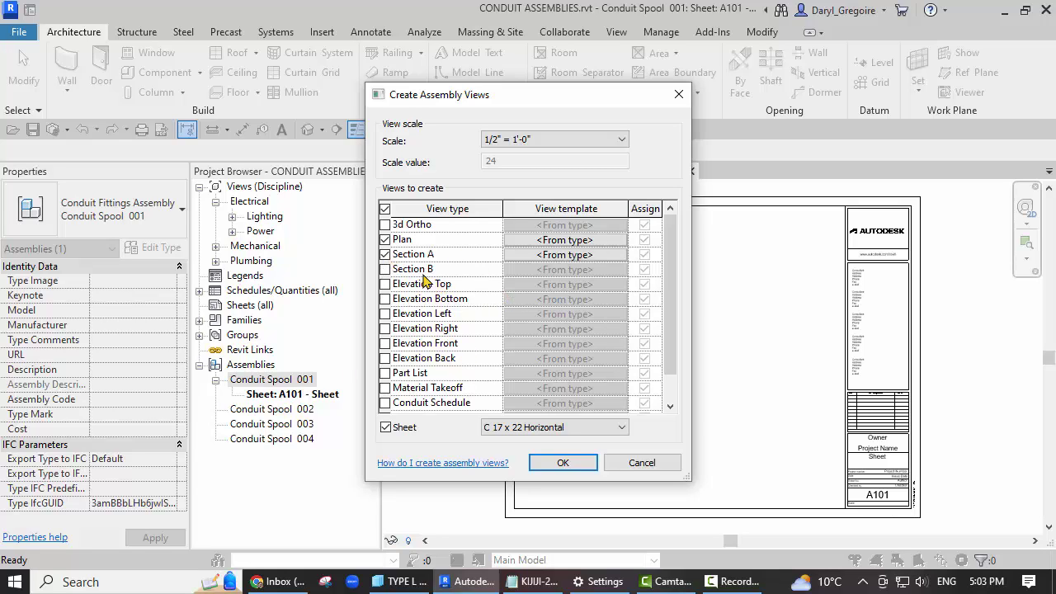
pyautogui.click(385, 270)
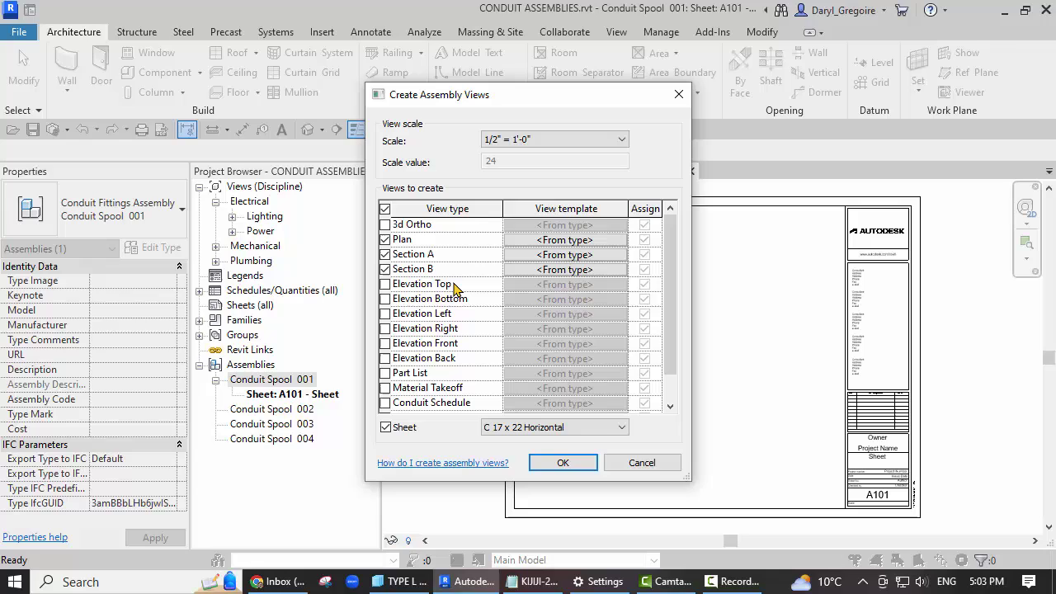
pyautogui.scroll(-1, 483, 358)
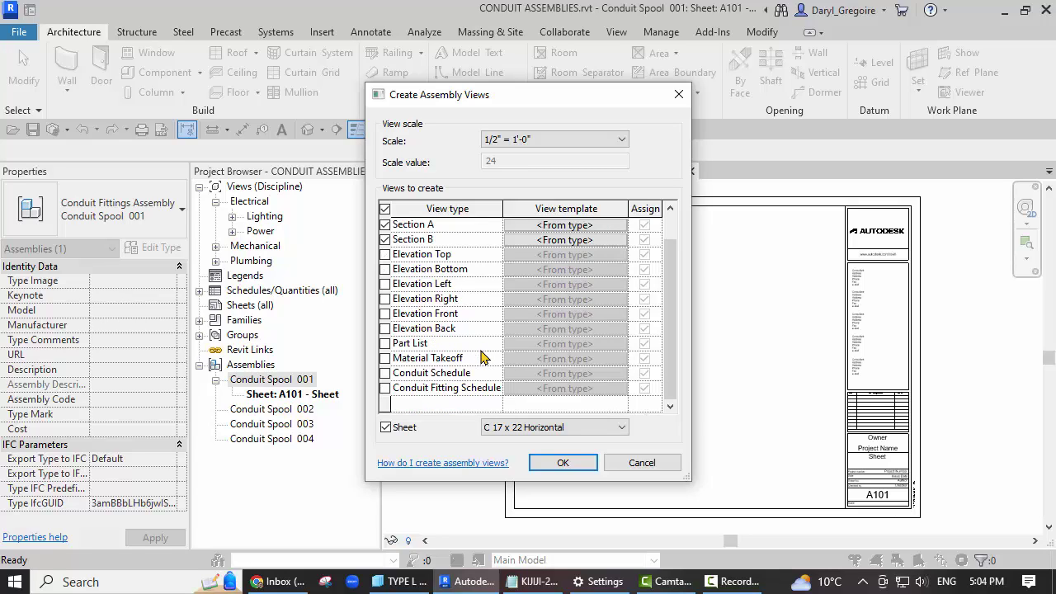
pyautogui.click(385, 387)
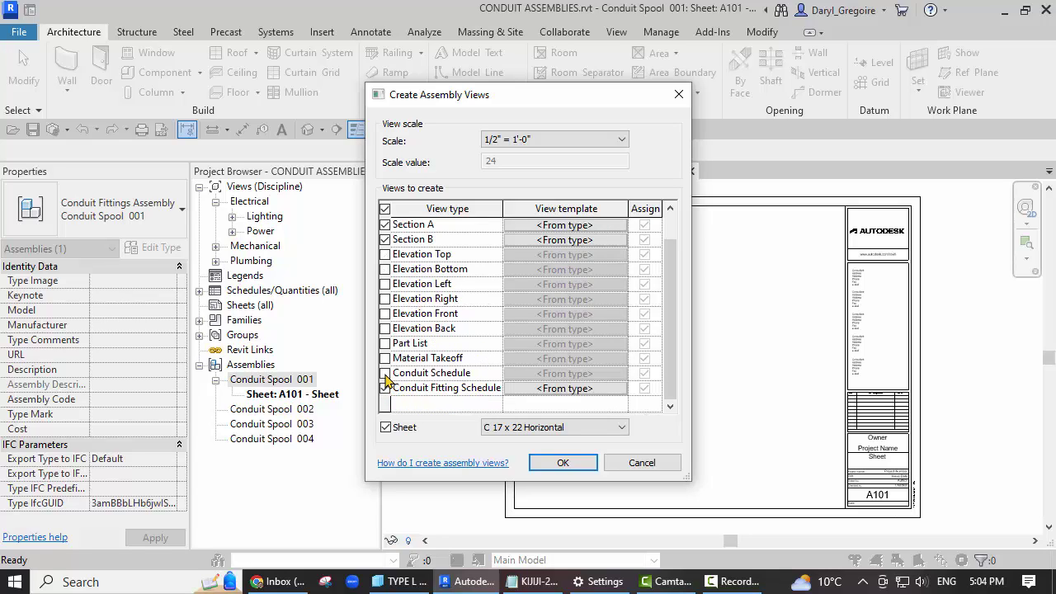
pyautogui.click(385, 373)
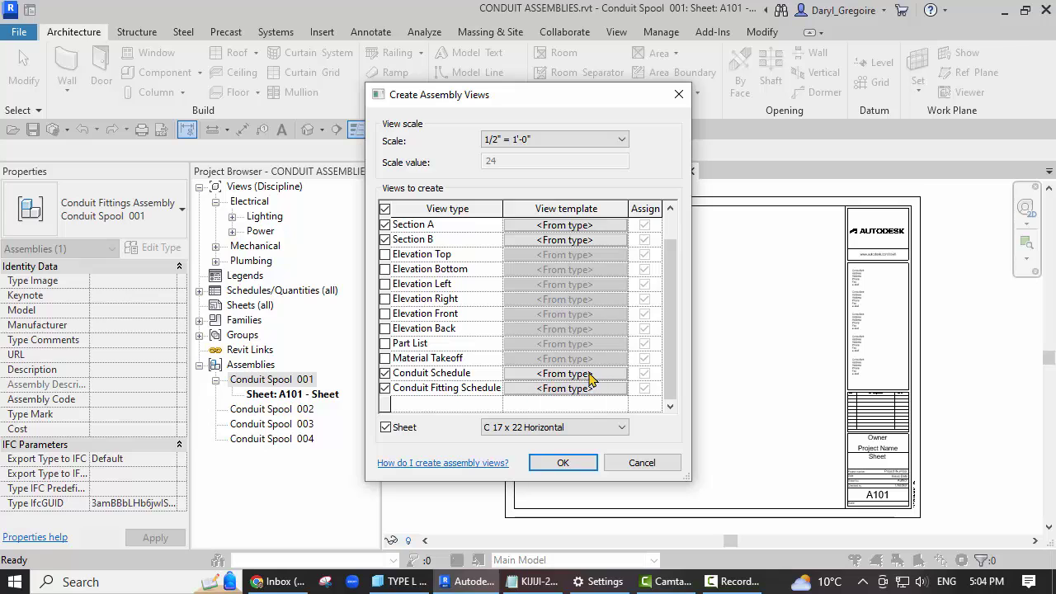
pyautogui.click(516, 373)
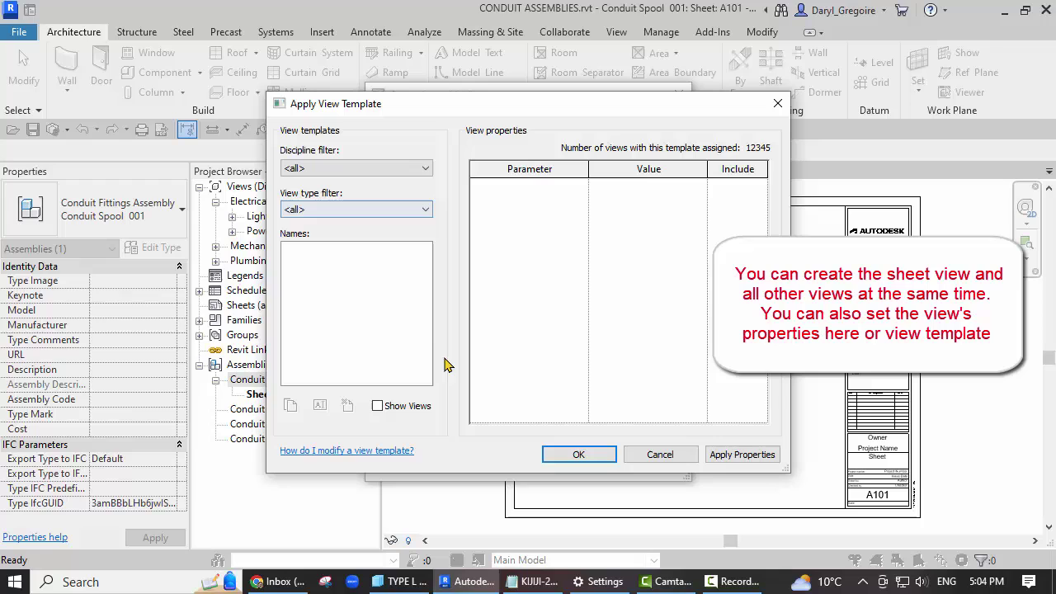
pyautogui.click(685, 455)
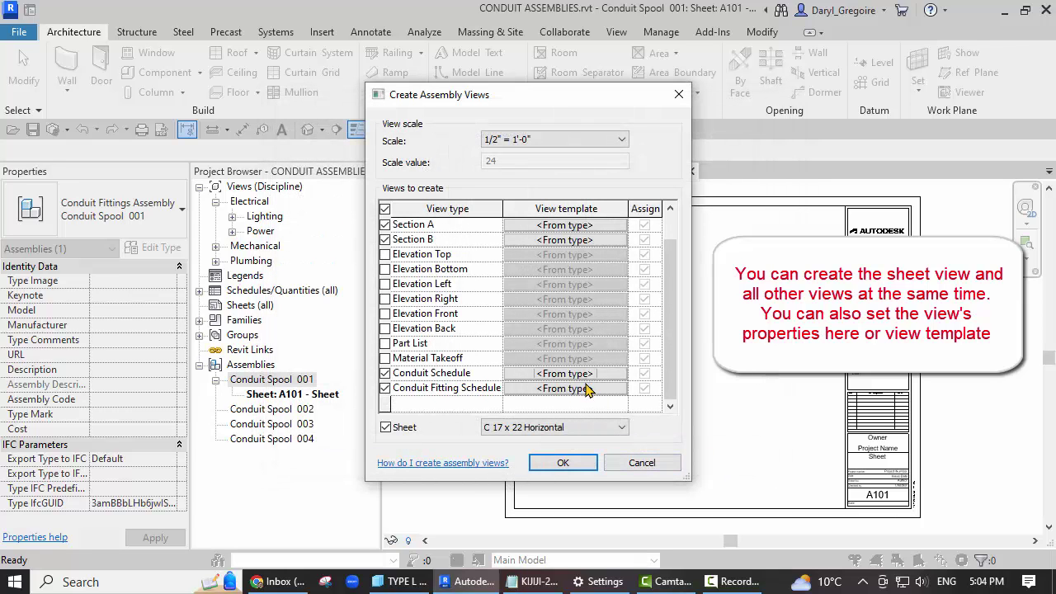
# Step: Add the Left, Right, Front and Back elevations and 3D Ortho, exclude the sheet, and create the Conduit Spool 001 views
pyautogui.click(385, 284)
pyautogui.click(384, 299)
pyautogui.click(385, 313)
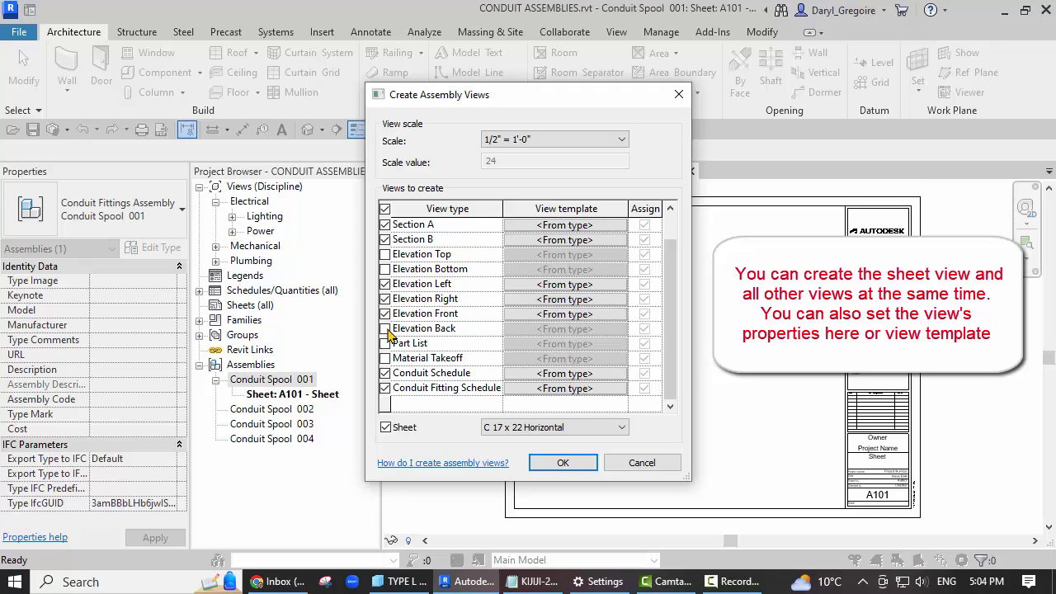
pyautogui.click(384, 328)
pyautogui.scroll(2, 475, 325)
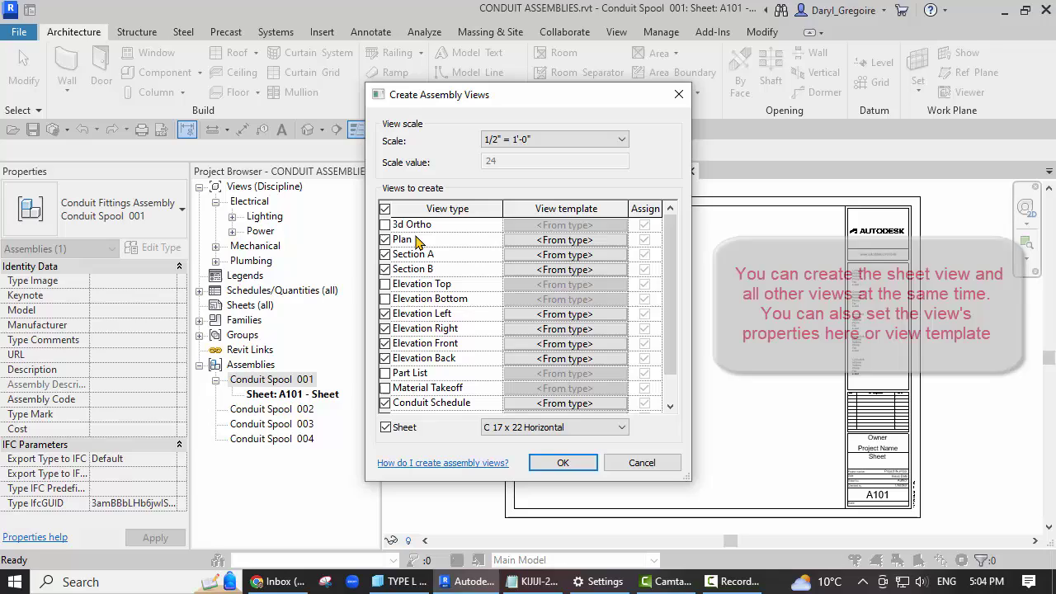
pyautogui.click(385, 225)
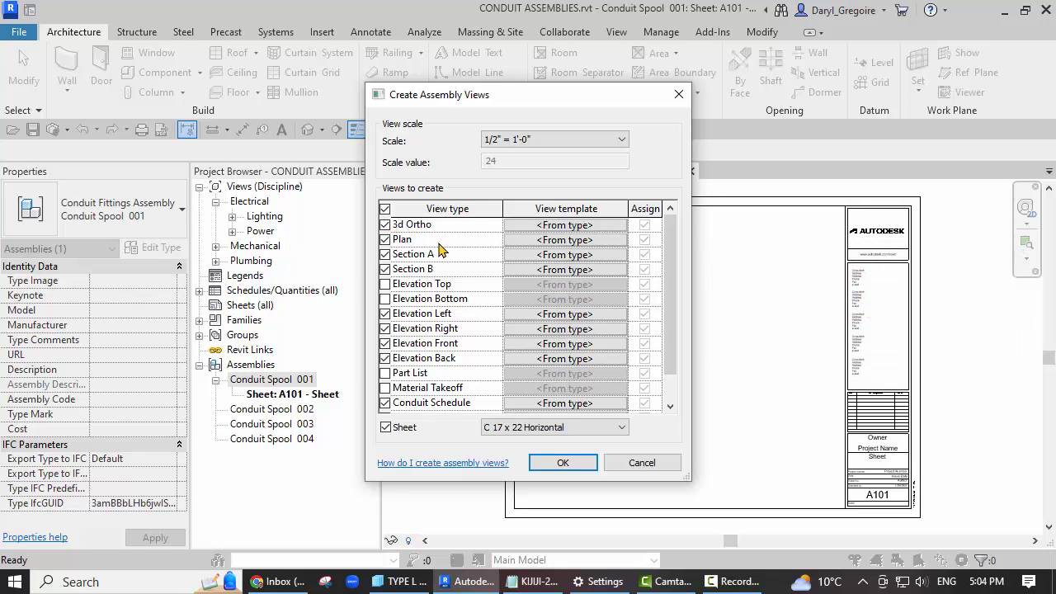
pyautogui.click(385, 428)
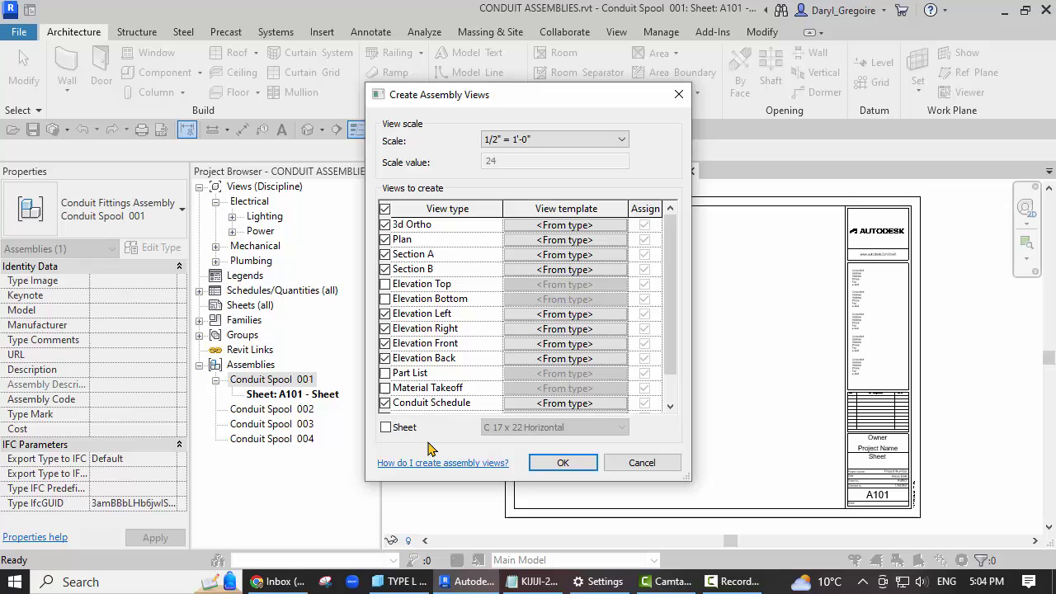
pyautogui.click(580, 467)
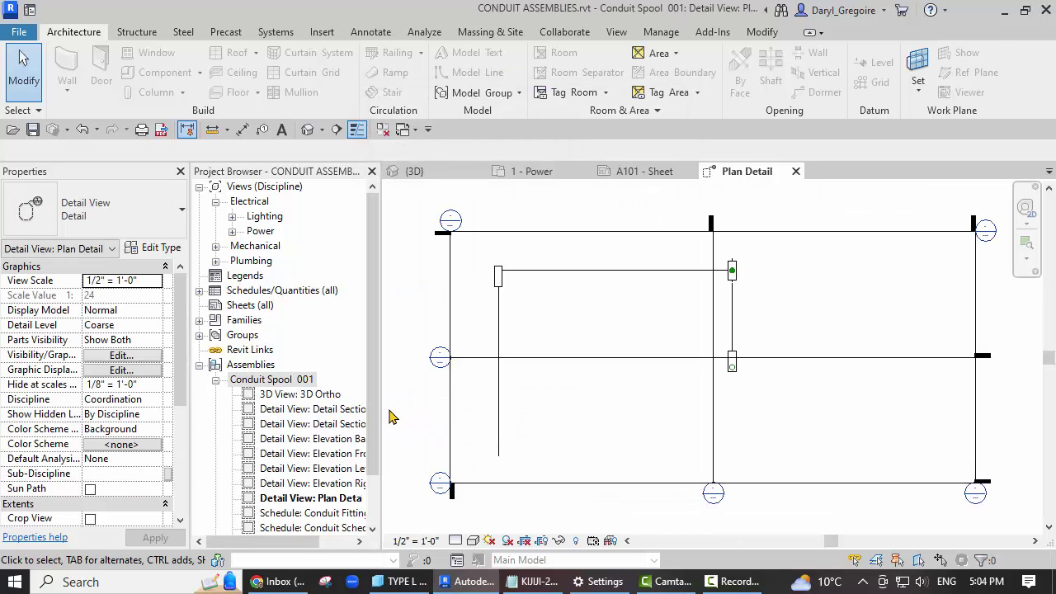
# Step: Open Conduit Spool 001's sheet A101 and place the Detail Section A view inside the title block
pyautogui.scroll(-2, 256, 413)
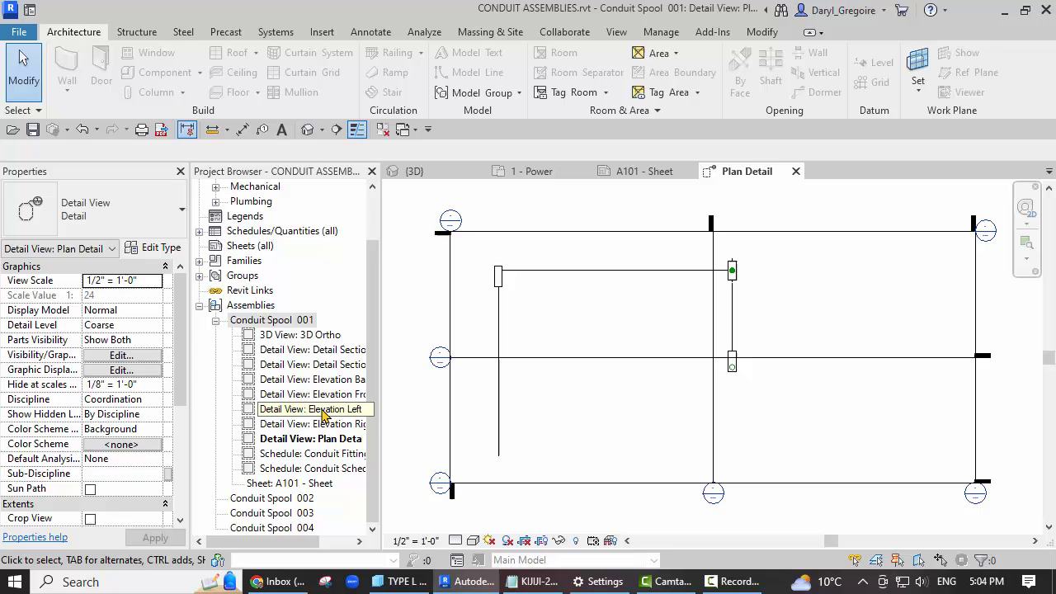
pyautogui.doubleClick(314, 484)
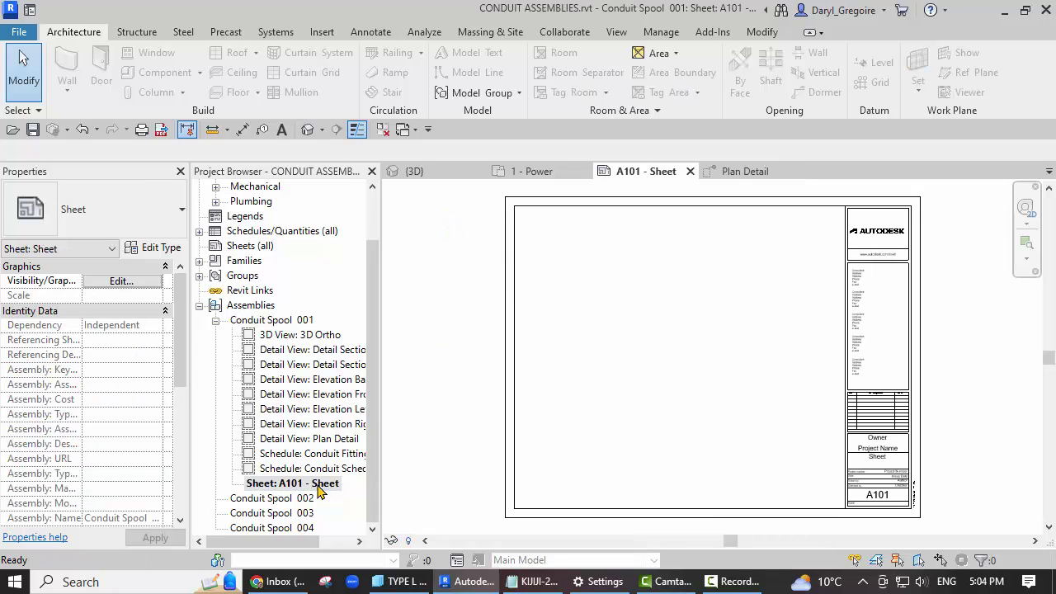
pyautogui.keyDown('ctrl'); pyautogui.click(348, 355); pyautogui.keyUp('ctrl')
pyautogui.moveTo(349, 355); pyautogui.dragTo(602, 304)
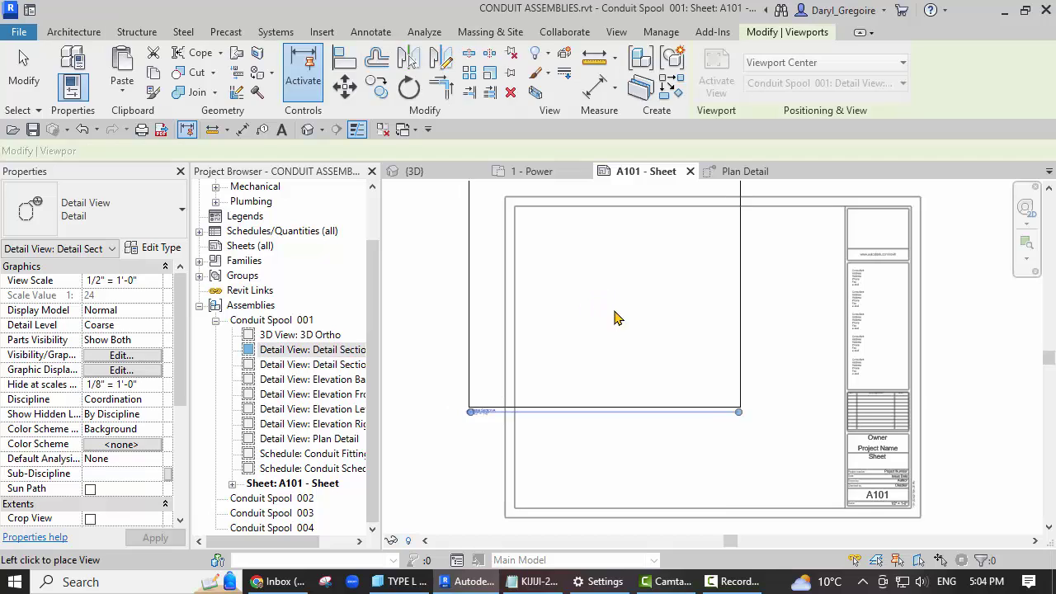
pyautogui.click(688, 387)
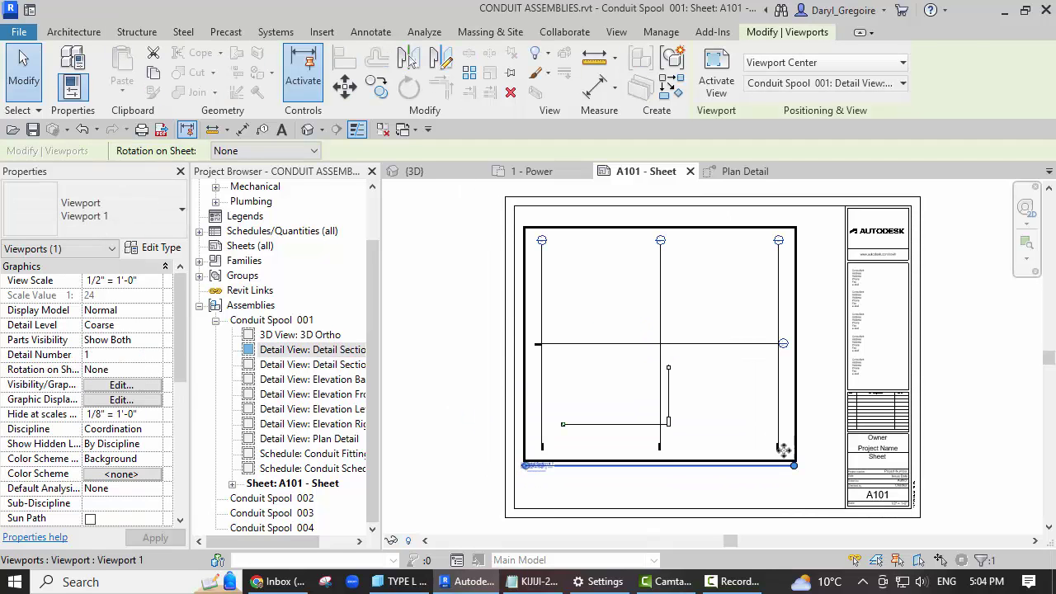
pyautogui.press('Escape')
pyautogui.press('Escape')
# Step: Set the detail level of the Detail Section A view to Fine
pyautogui.click(354, 350)
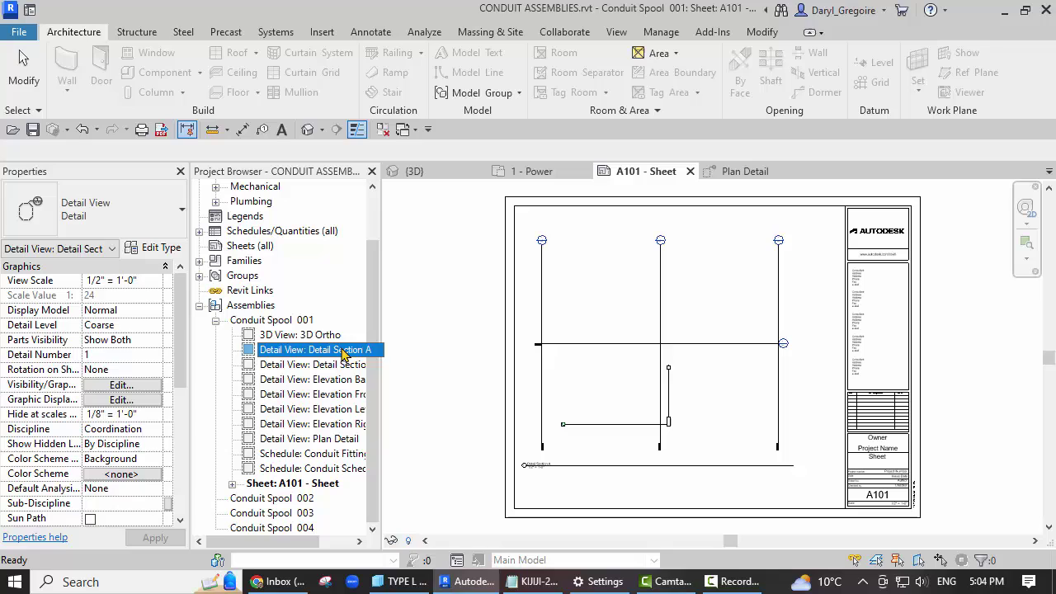
pyautogui.click(155, 327)
pyautogui.click(132, 362)
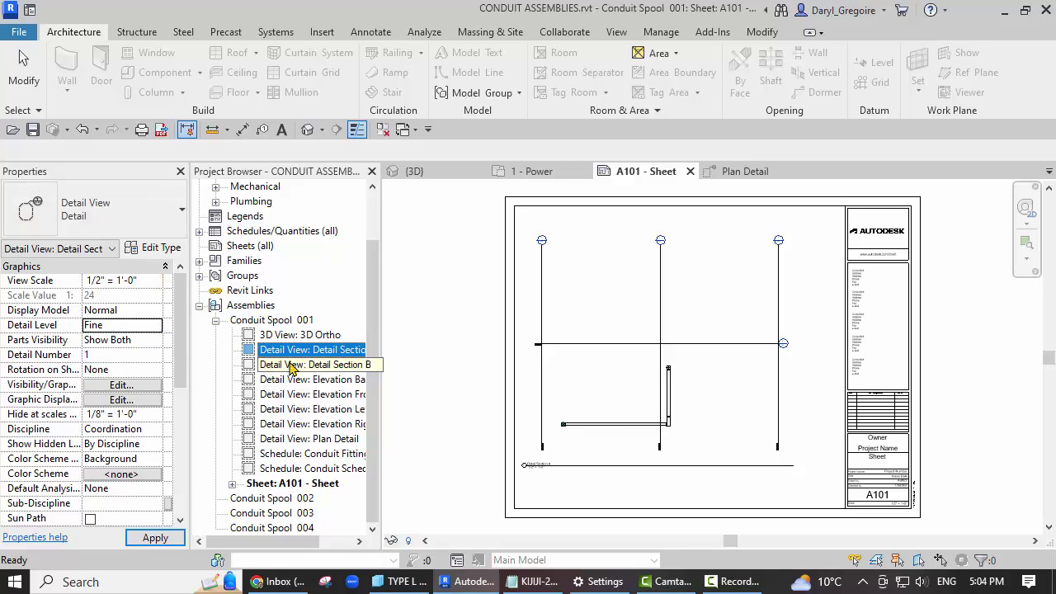
pyautogui.scroll(3, 641, 429)
pyautogui.scroll(-3, 698, 438)
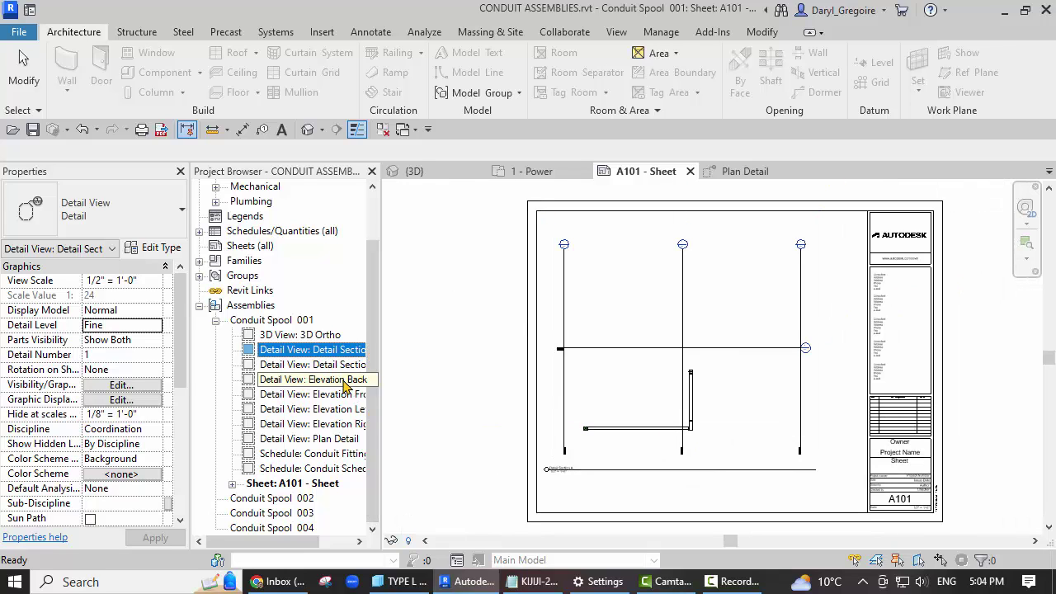
# Step: Place the Elevation Back detail view of Conduit Spool 001 on sheet A101
pyautogui.moveTo(314, 378); pyautogui.dragTo(720, 335)
pyautogui.click(720, 334)
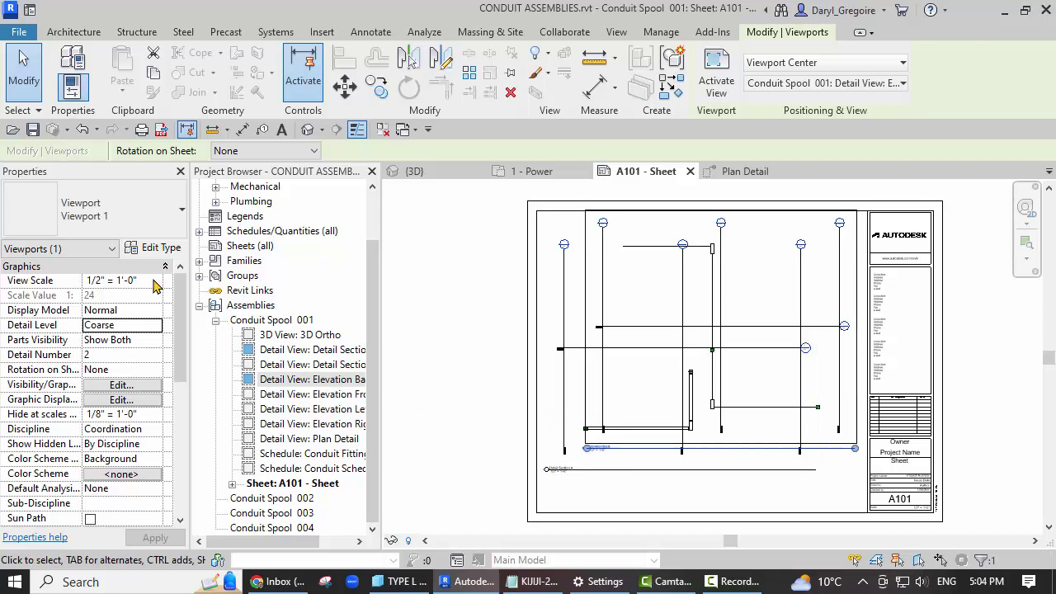
pyautogui.click(556, 396)
# Step: Move the Elevation Back viewport beside the title block and the Detail Section A viewport up to its top edge, clearing the sheet area
pyautogui.scroll(-3, 391, 417)
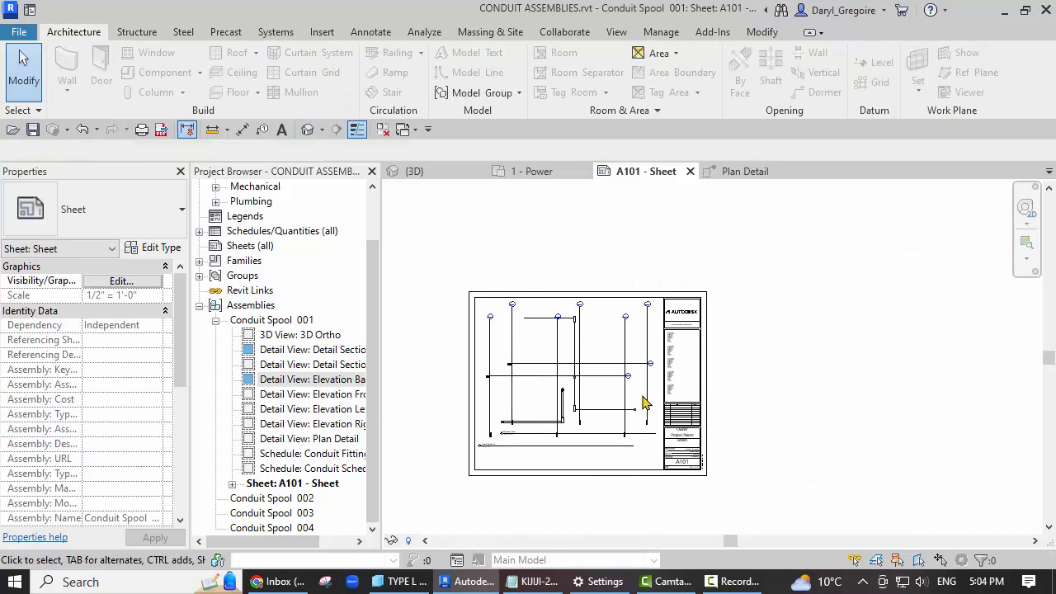
pyautogui.moveTo(632, 377); pyautogui.dragTo(580, 280)
pyautogui.click(337, 381)
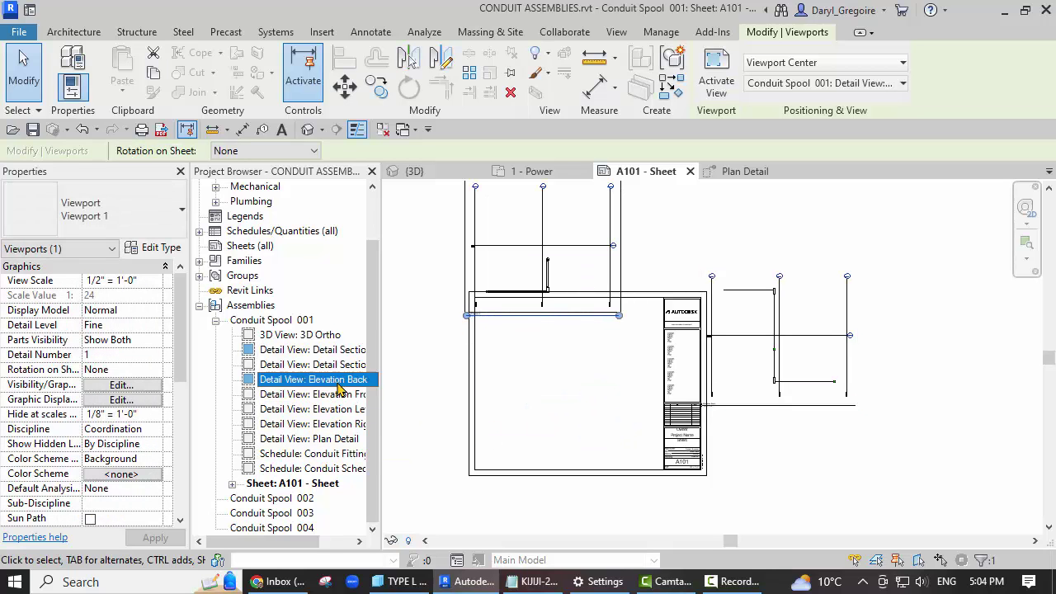
# Step: Place the 3D Ortho view of Conduit Spool 001 in the cleared area of sheet A101
pyautogui.click(327, 335)
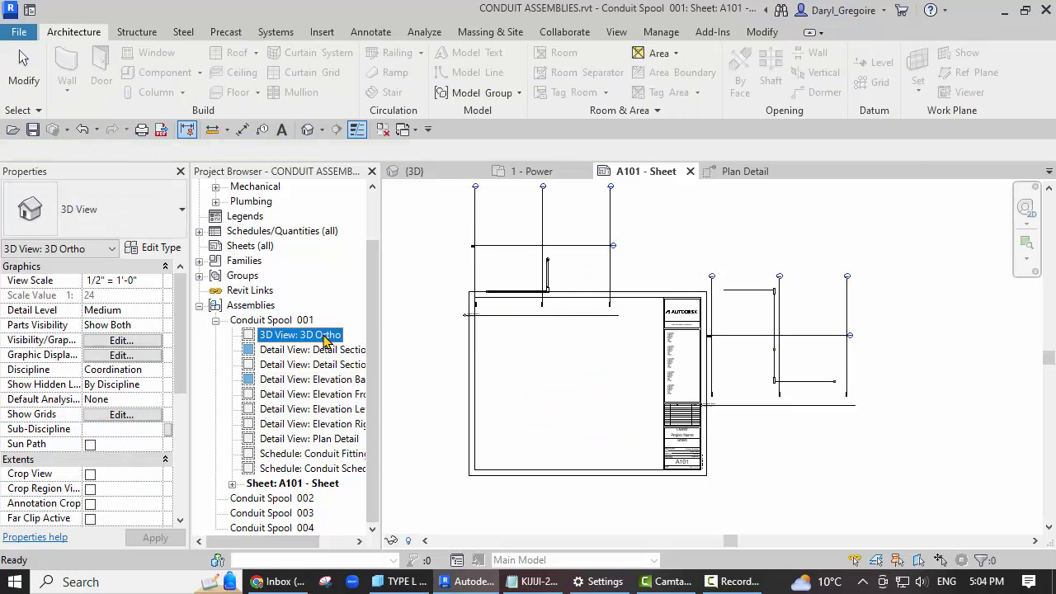
pyautogui.click(569, 376)
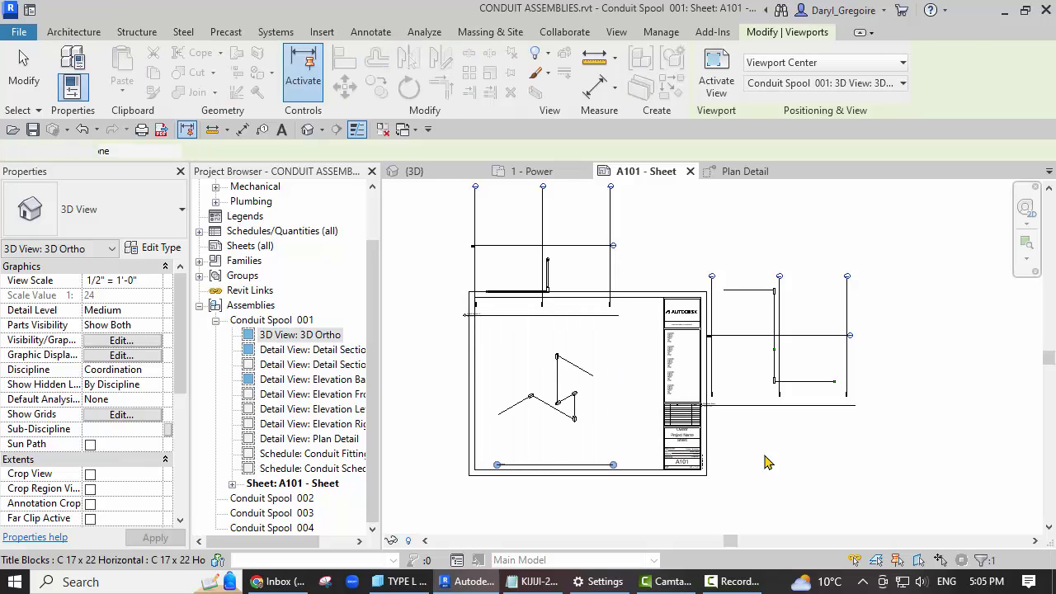
pyautogui.press('Escape')
# Step: Set the detail level of the 3D Ortho view to Fine
pyautogui.click(329, 336)
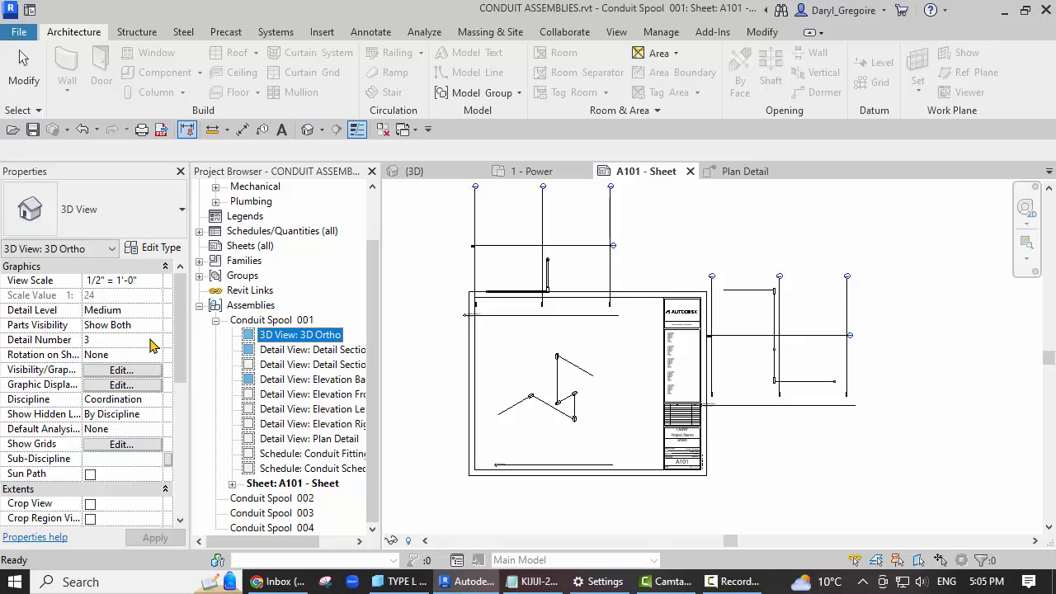
pyautogui.click(155, 311)
pyautogui.click(155, 311)
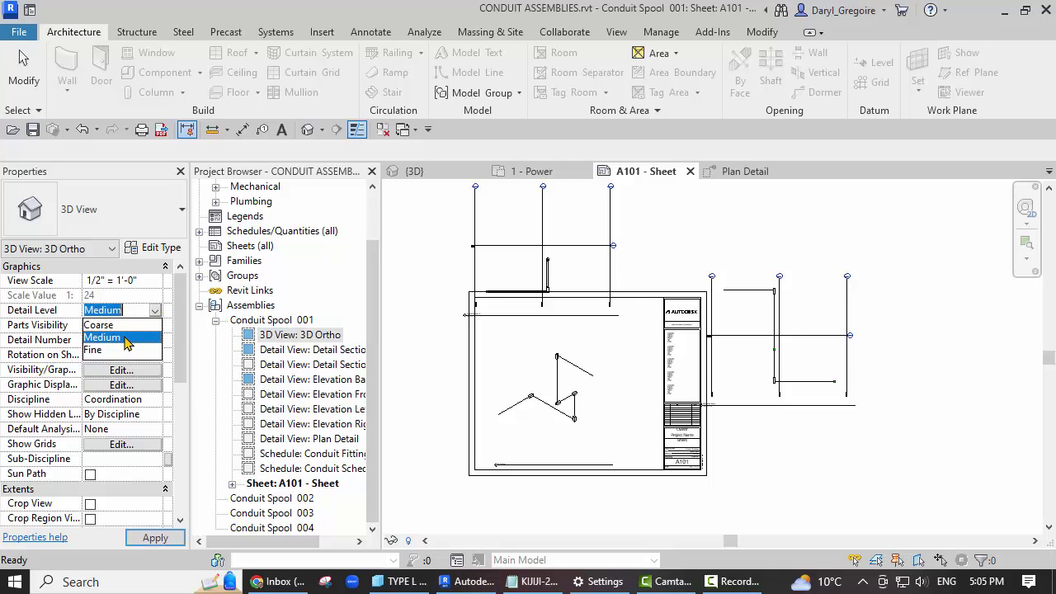
pyautogui.click(107, 351)
pyautogui.scroll(2, 557, 417)
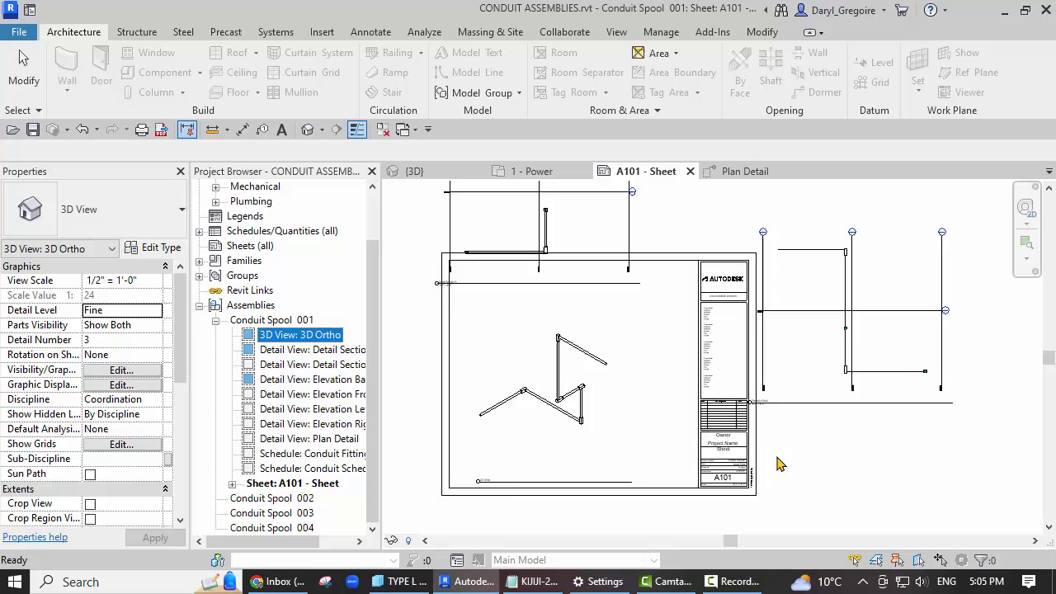
pyautogui.scroll(-1, 780, 464)
# Step: Create assembly views for Conduit Spool 002 at 1/2" = 1'-0", including a sheet with the E1 30 x 42 Horizontal title block
pyautogui.click(312, 485)
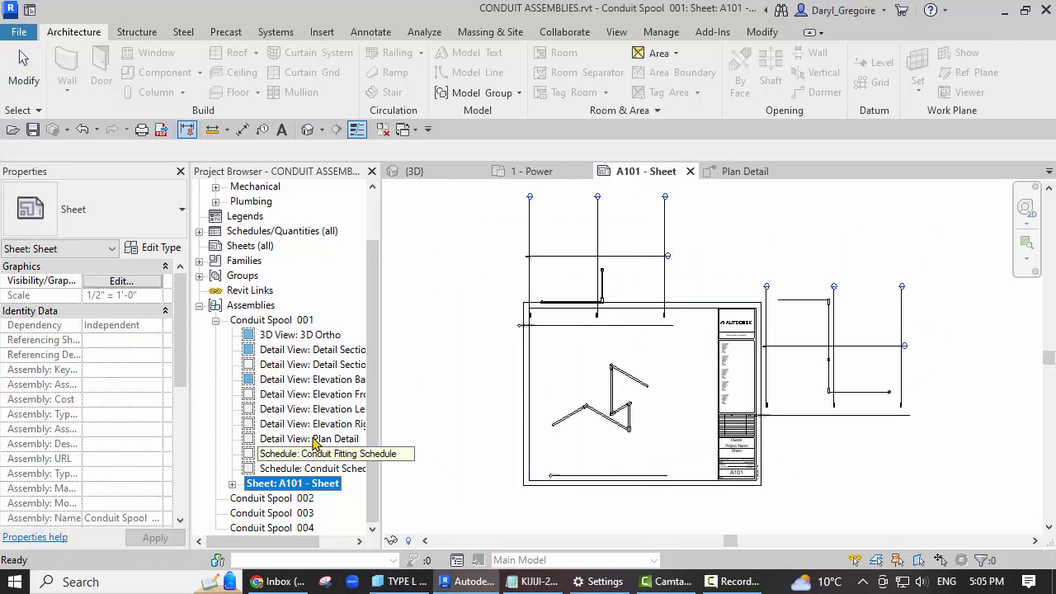
pyautogui.rightClick(286, 499)
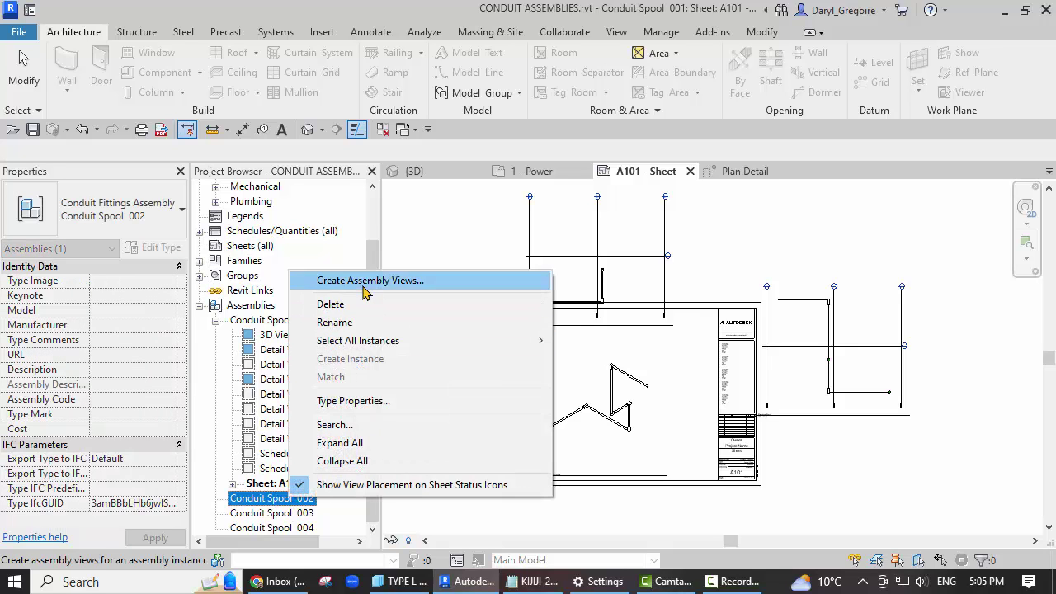
pyautogui.click(367, 281)
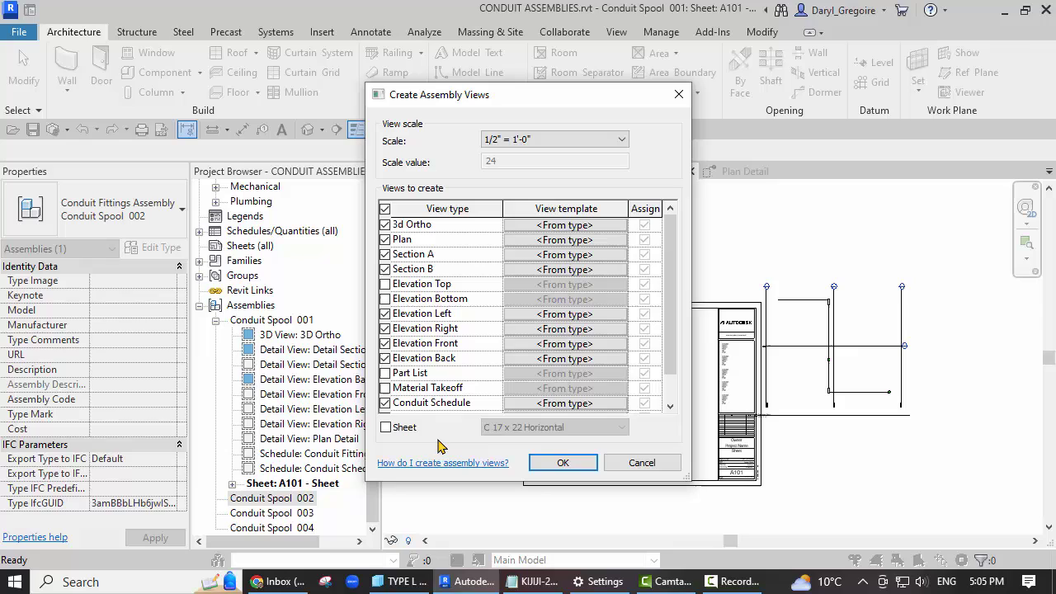
pyautogui.click(385, 427)
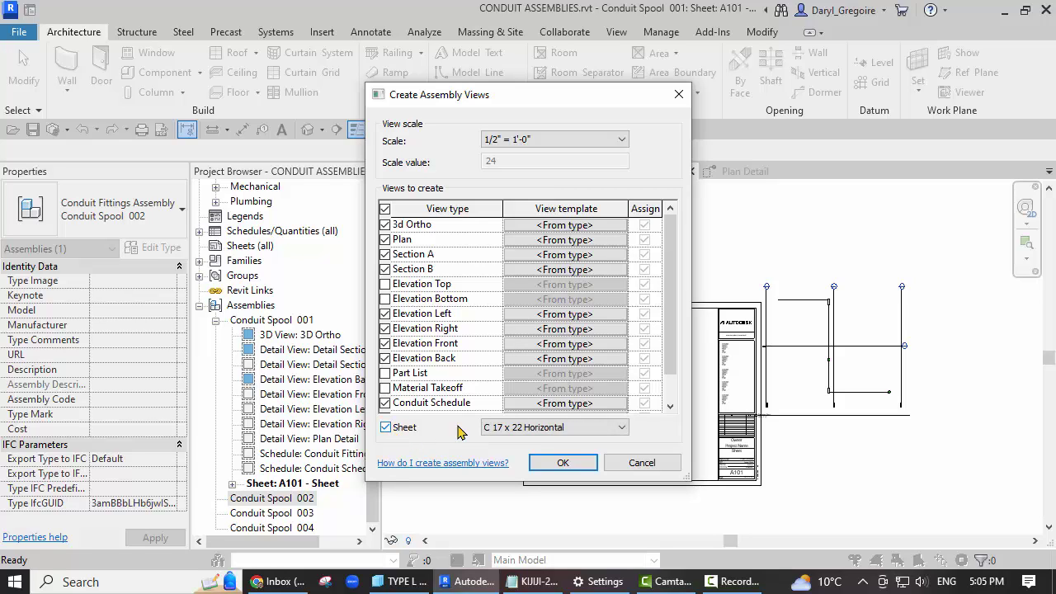
pyautogui.click(536, 428)
pyautogui.click(521, 469)
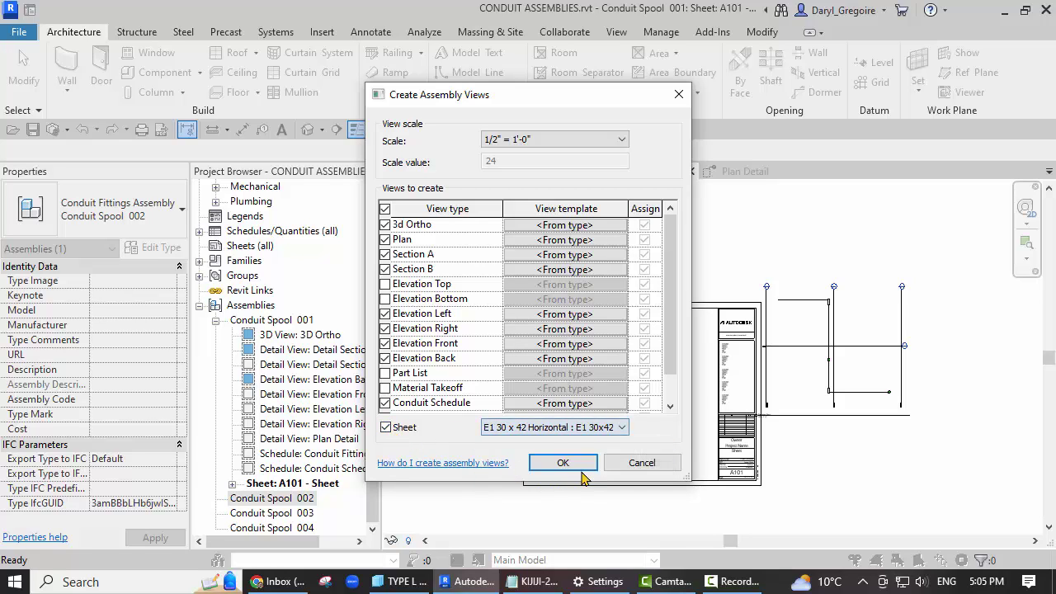
pyautogui.click(573, 463)
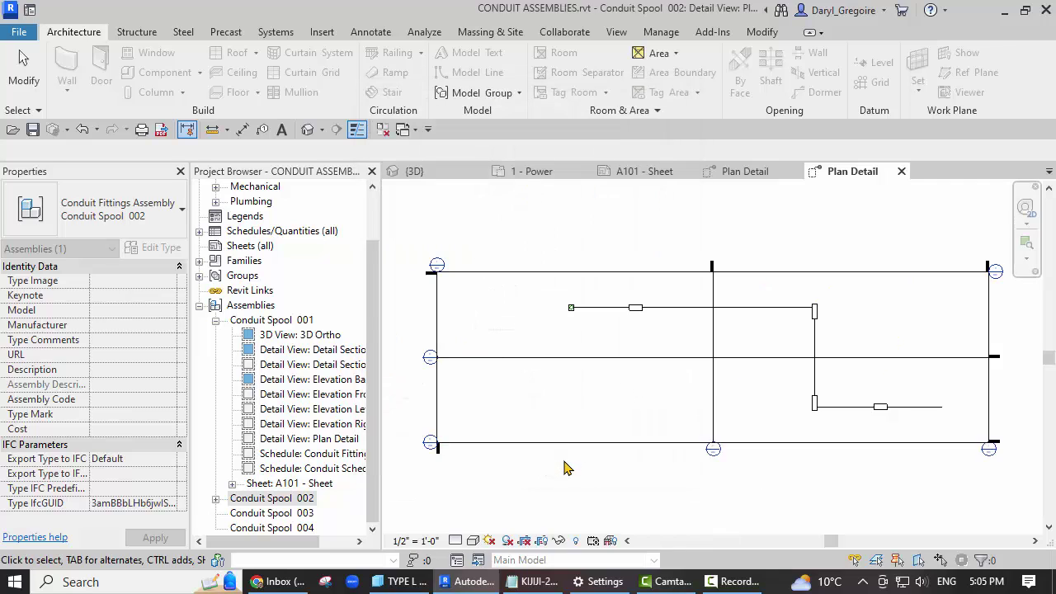
pyautogui.click(567, 468)
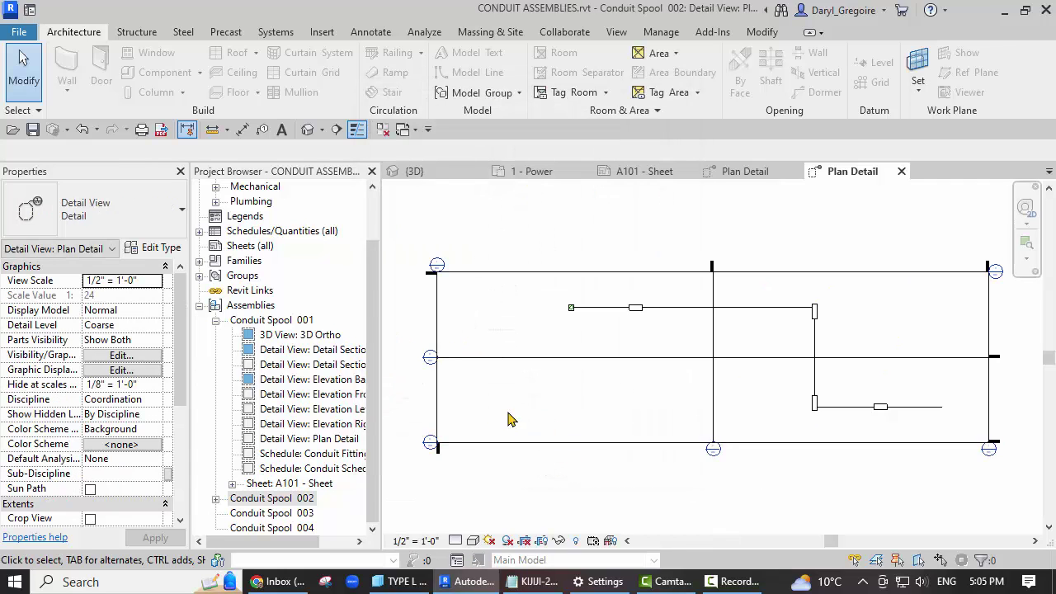
# Step: Open sheet A101 of Conduit Spool 002
pyautogui.click(216, 499)
pyautogui.scroll(-1, 259, 462)
pyautogui.doubleClick(318, 499)
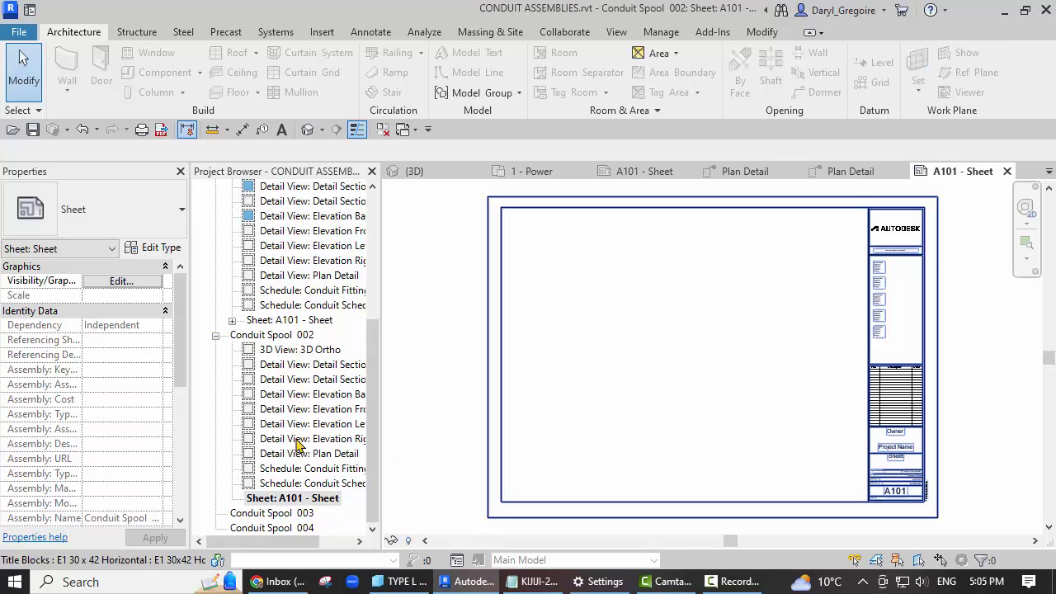
# Step: Place the 3D Ortho, Detail Section B and Elevation Front views of Conduit Spool 002 on sheet A101
pyautogui.moveTo(299, 350); pyautogui.dragTo(582, 341)
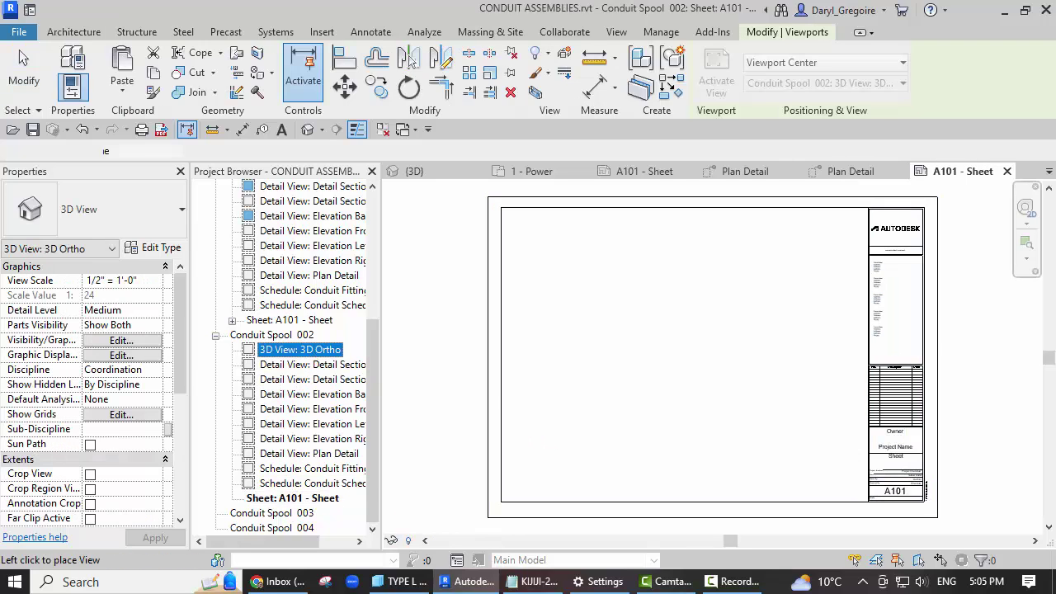
pyautogui.click(580, 338)
pyautogui.moveTo(314, 380); pyautogui.dragTo(714, 315)
pyautogui.click(714, 315)
pyautogui.moveTo(326, 409); pyautogui.dragTo(767, 424)
pyautogui.click(767, 423)
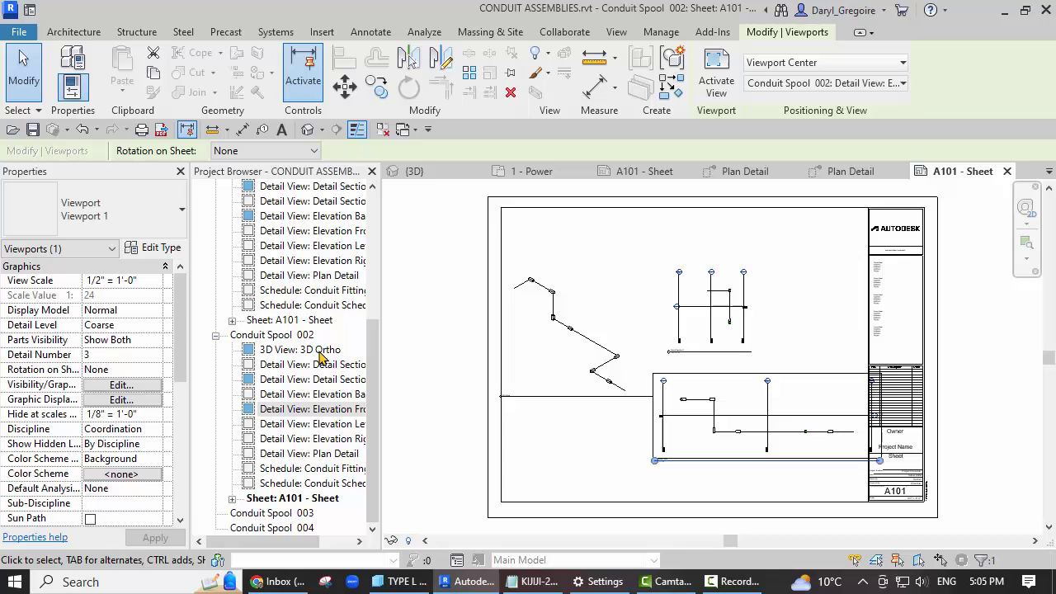
pyautogui.press('Escape')
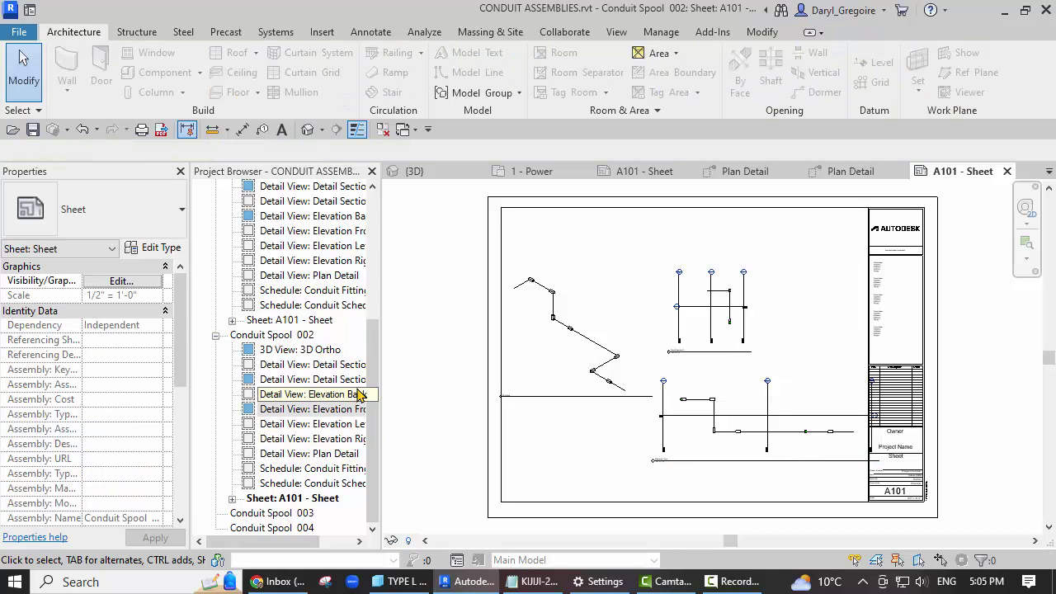
# Step: Examine the properties of the section and elevation detail views of Conduit Spool 002
pyautogui.click(329, 365)
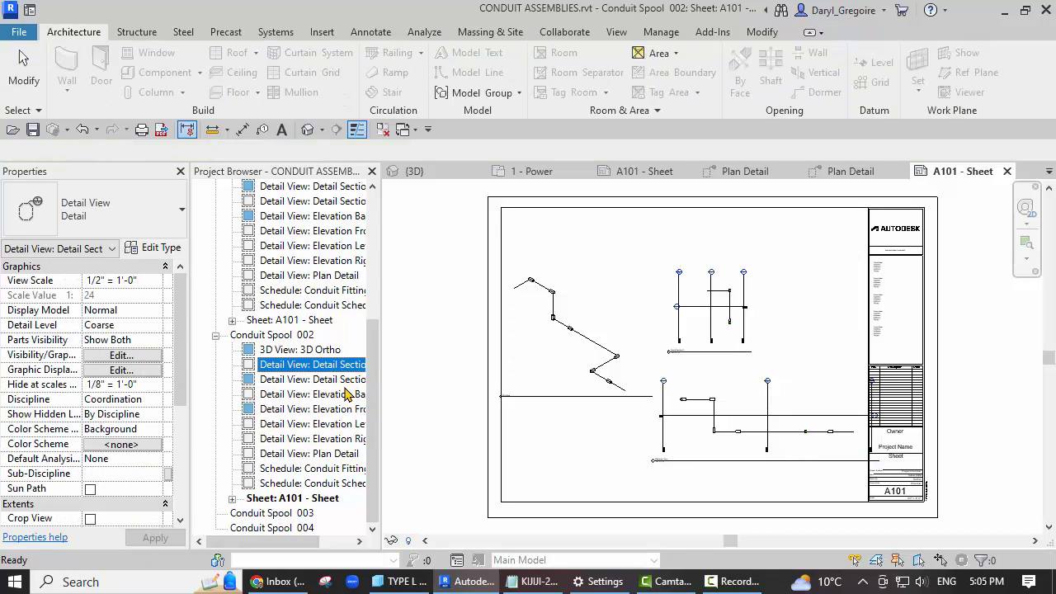
pyautogui.click(336, 379)
pyautogui.click(345, 393)
pyautogui.click(334, 364)
pyautogui.click(336, 378)
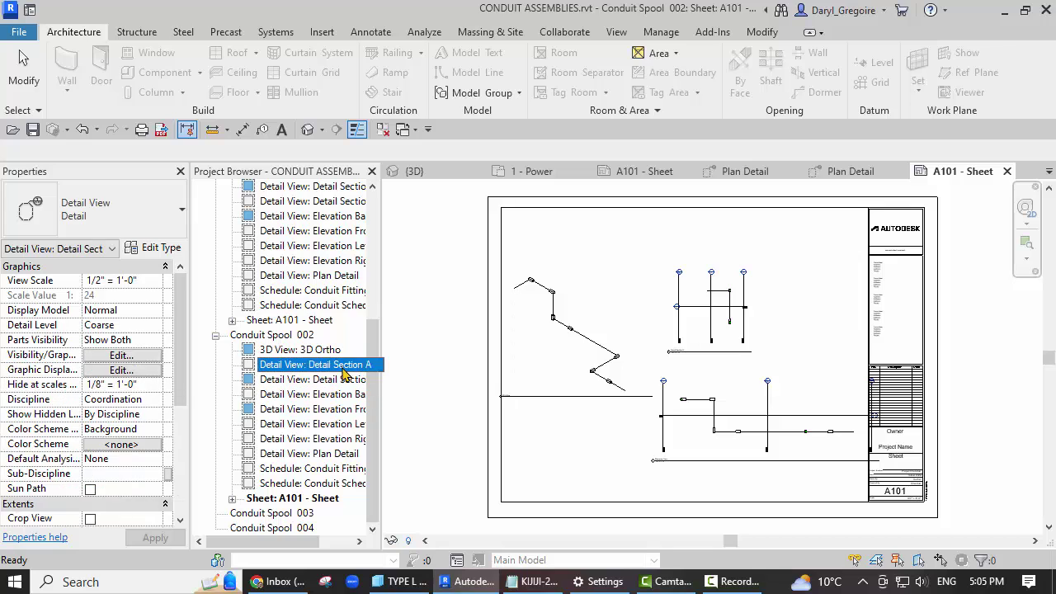
pyautogui.keyDown('ctrl'); pyautogui.click(338, 393); pyautogui.keyUp('ctrl')
pyautogui.click(339, 409)
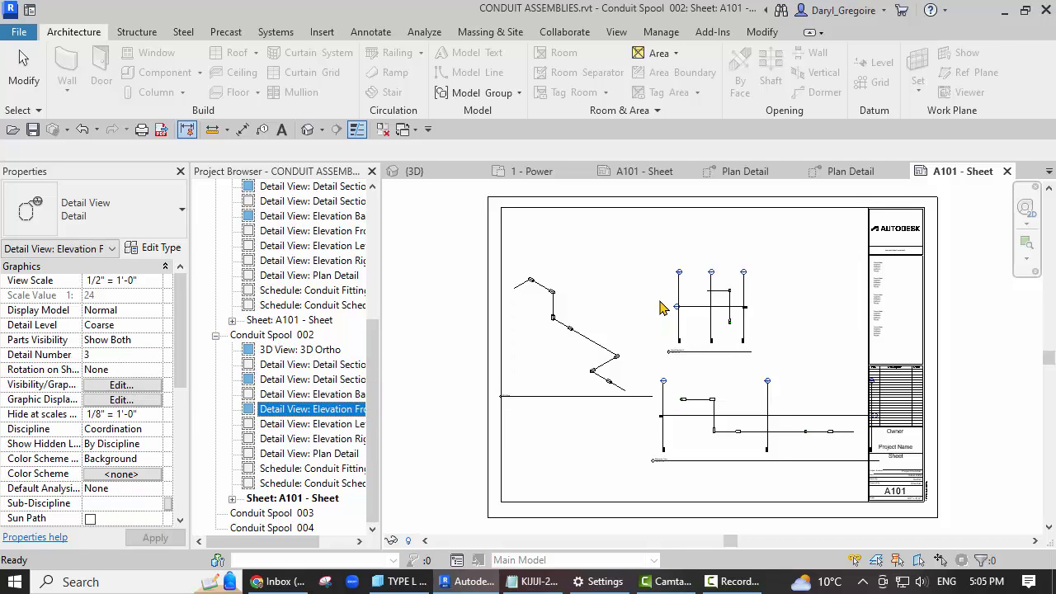
pyautogui.click(338, 394)
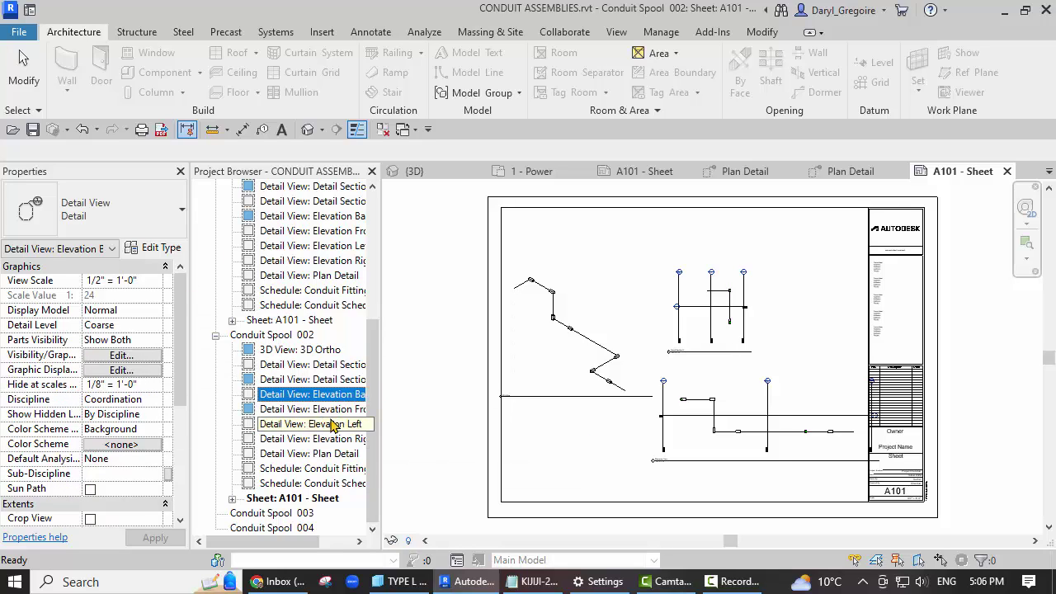
# Step: Start creating assembly views for Conduit Spool 003 and assign the Architectural Elevation template with Fine detail level to Section A
pyautogui.click(304, 514)
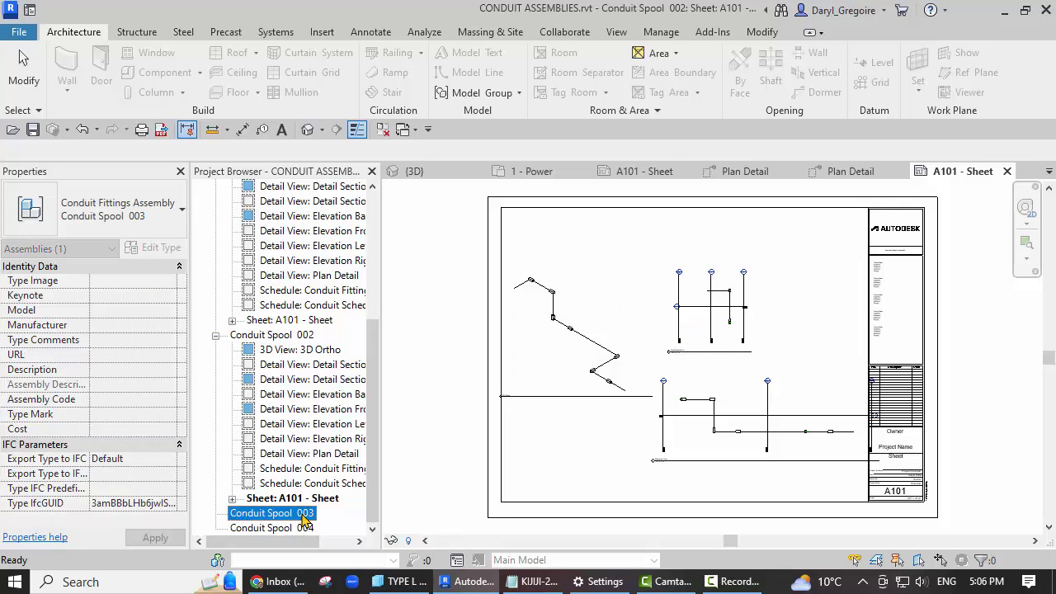
pyautogui.rightClick(303, 514)
pyautogui.click(406, 299)
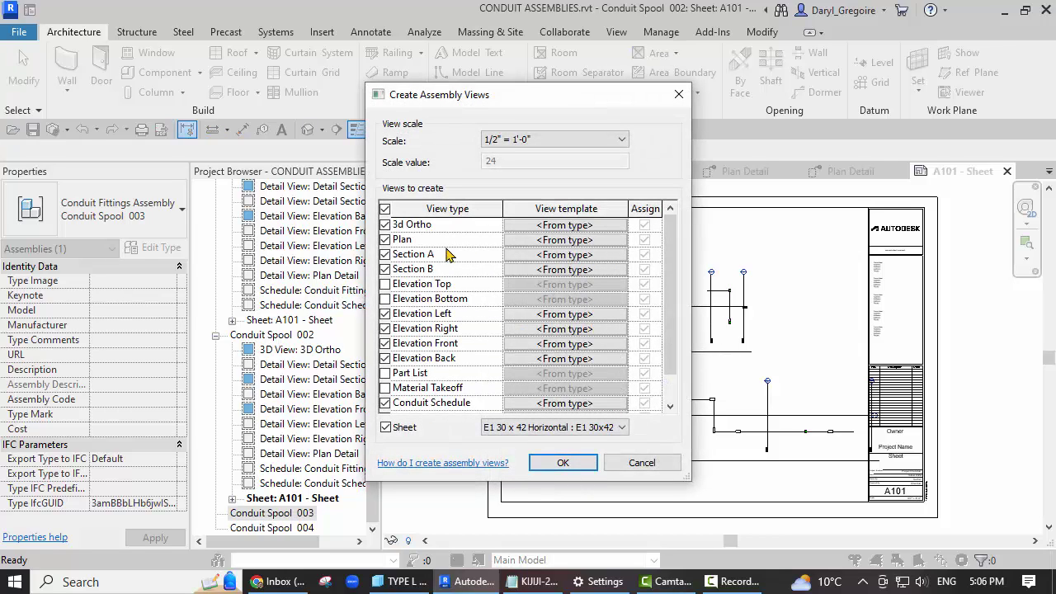
pyautogui.click(594, 255)
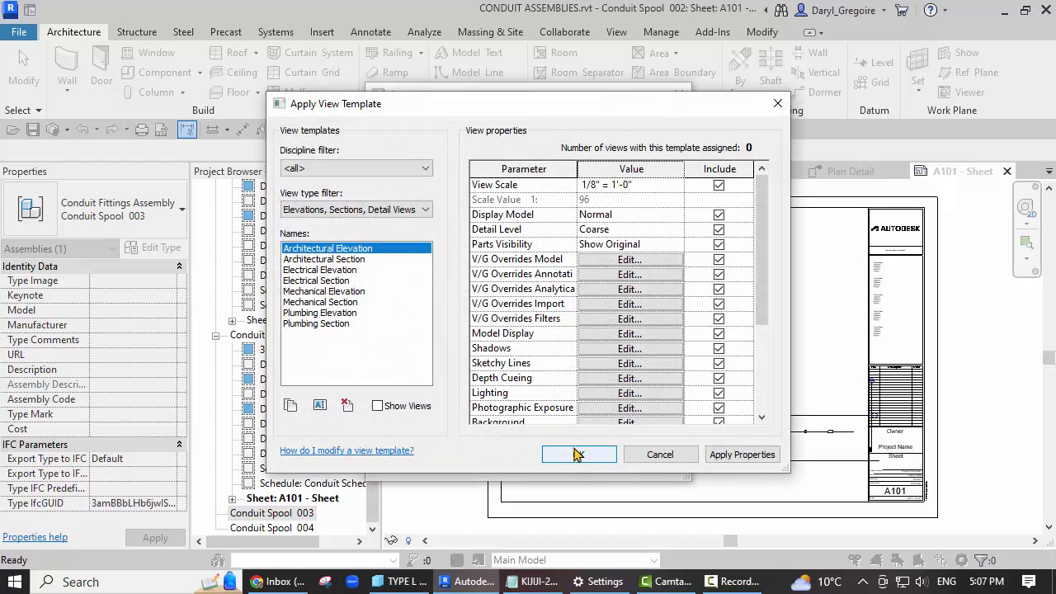
pyautogui.click(684, 187)
pyautogui.click(677, 186)
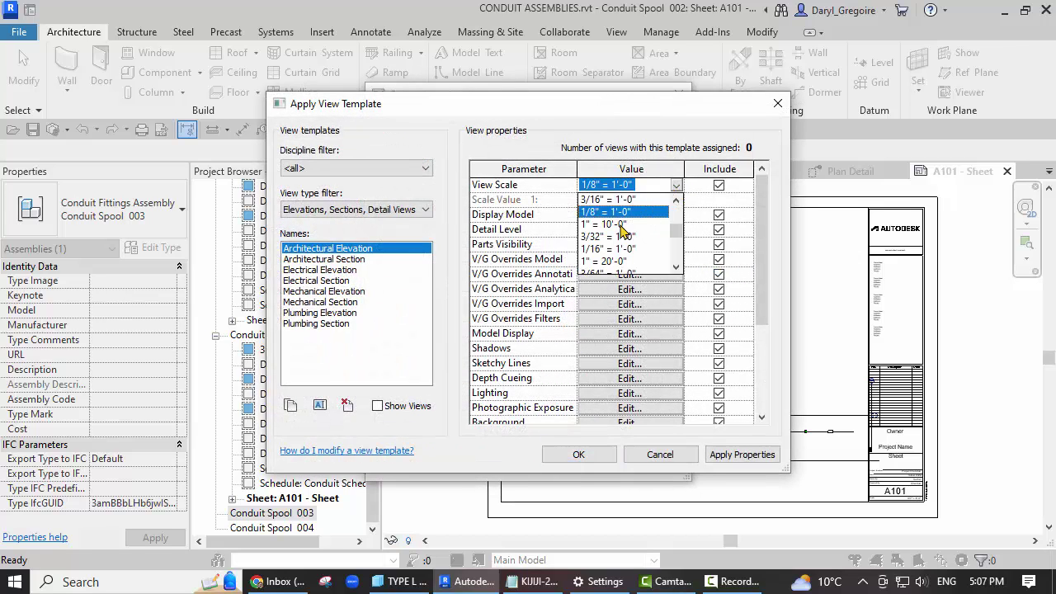
pyautogui.click(613, 275)
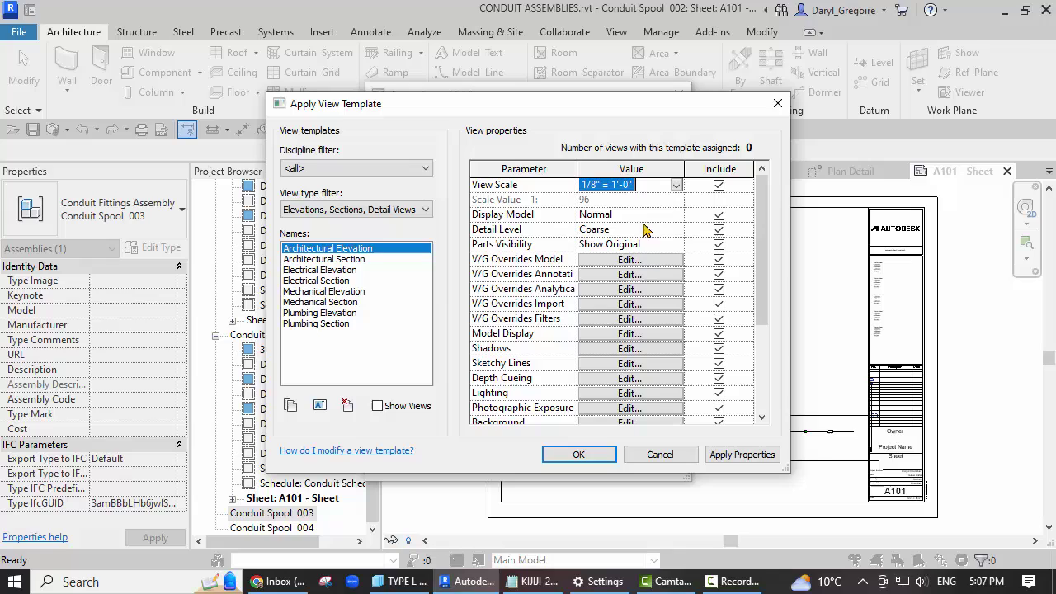
pyautogui.click(679, 232)
pyautogui.click(678, 233)
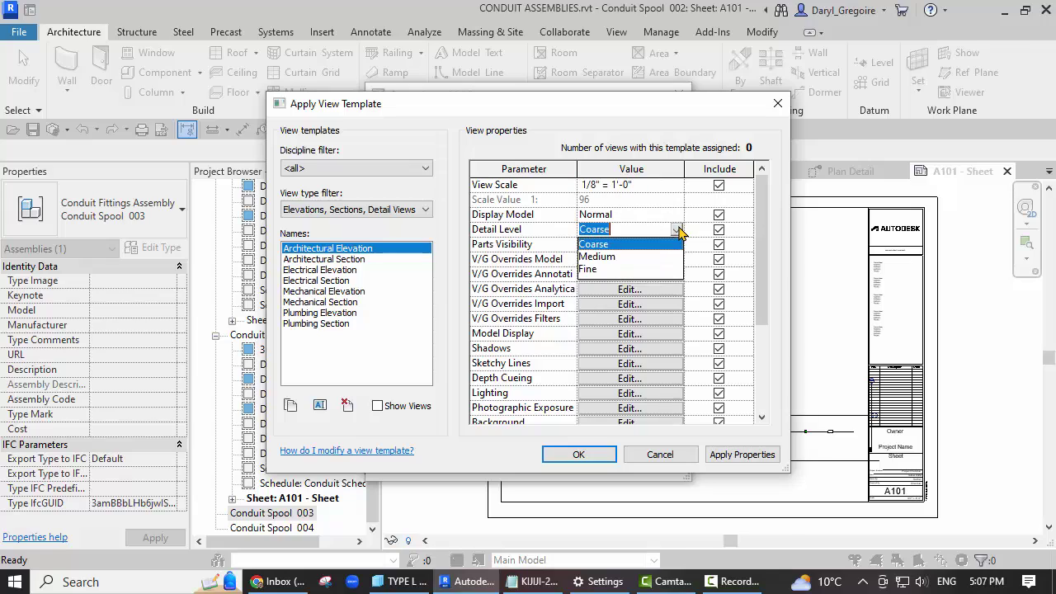
pyautogui.click(606, 269)
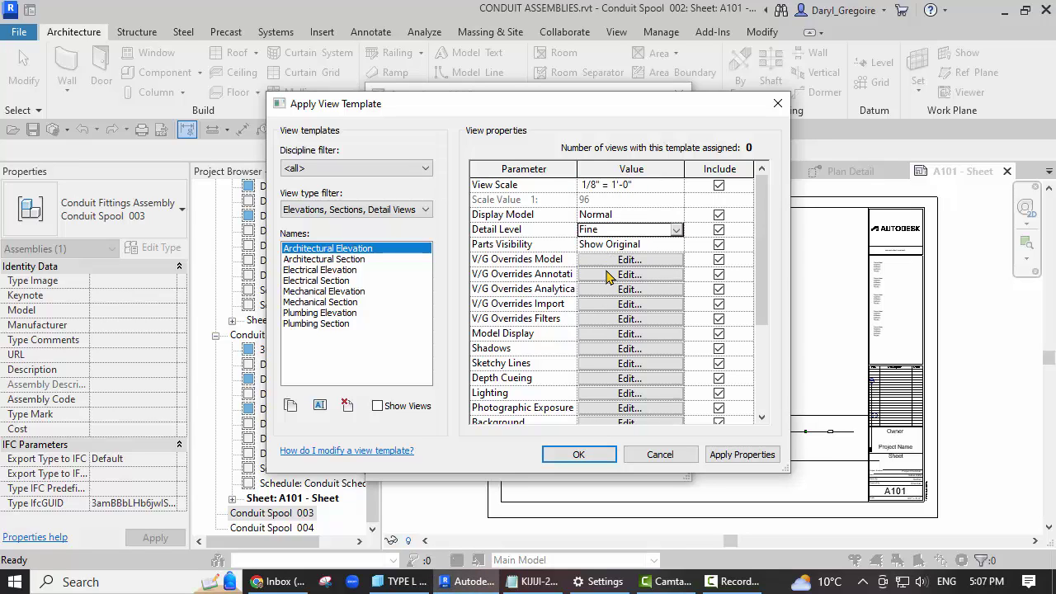
pyautogui.click(580, 457)
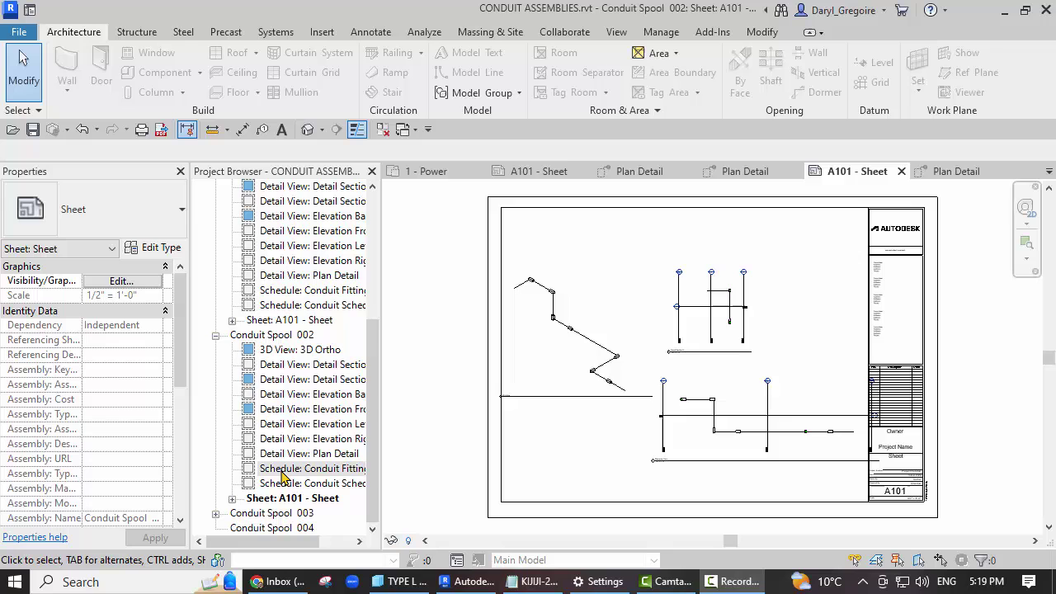
# Step: Place the Conduit Fitting Schedule and the Conduit Schedule of Conduit Spool 002 on its sheet, above and beside the 3D view
pyautogui.click(325, 469)
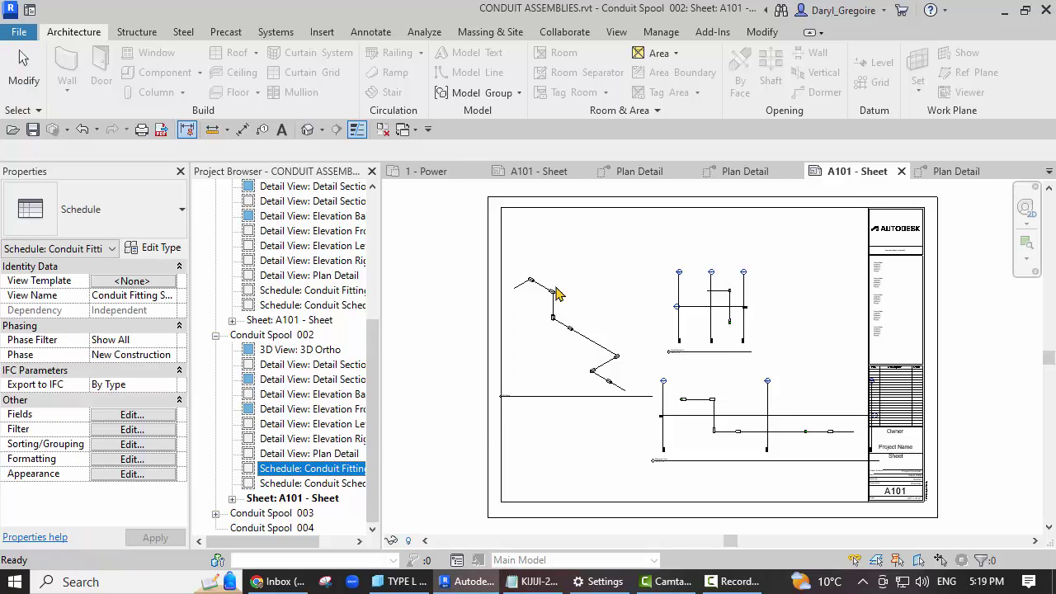
pyautogui.click(592, 234)
pyautogui.moveTo(284, 483); pyautogui.dragTo(423, 462)
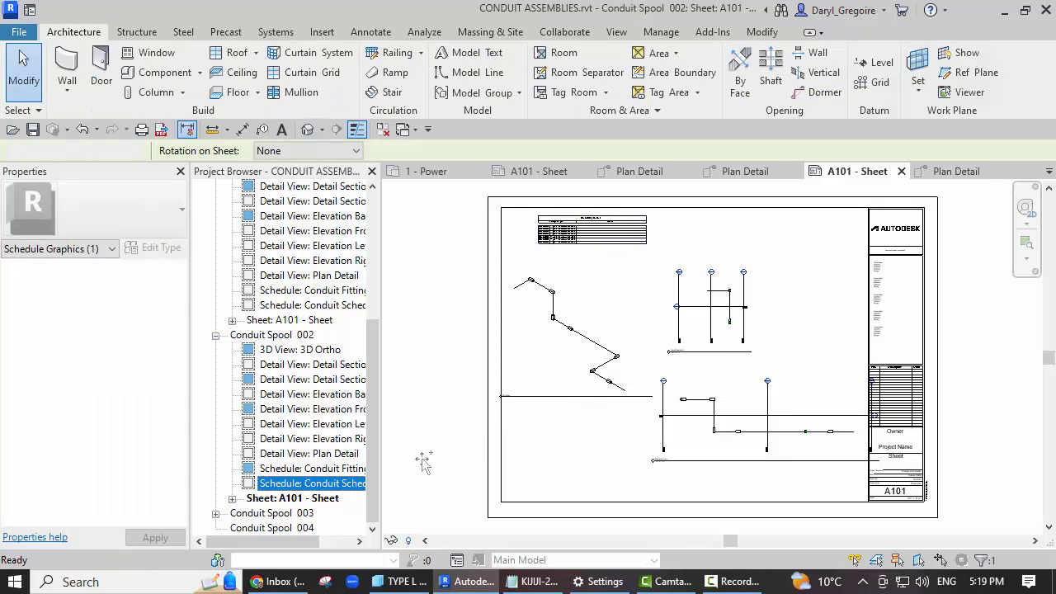
pyautogui.click(625, 285)
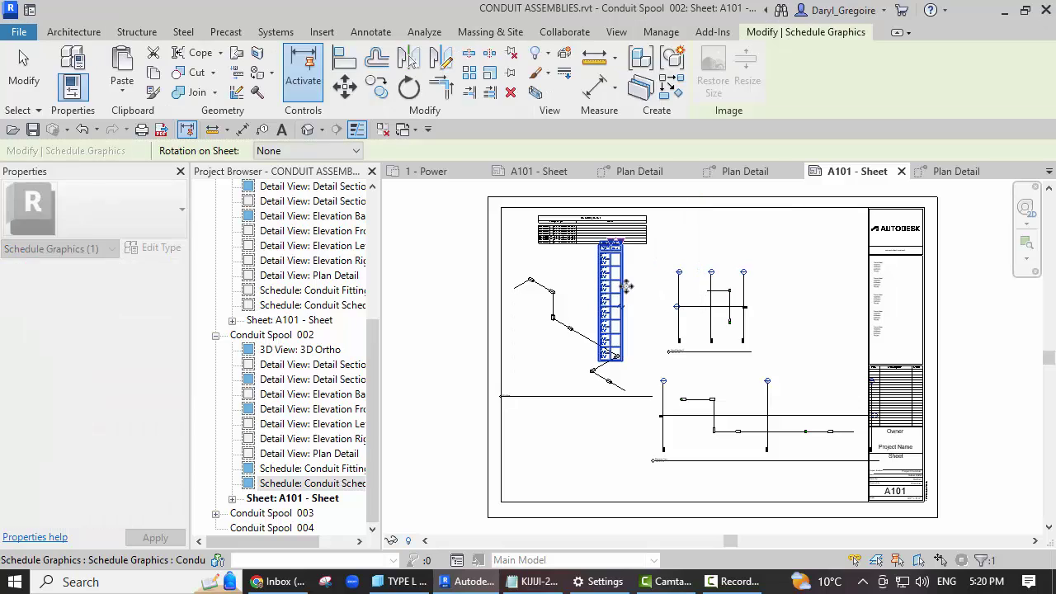
# Step: Widen the Family and Type column of the placed Conduit Schedule so each entry fits on one line
pyautogui.scroll(2, 619, 264)
pyautogui.click(648, 266)
pyautogui.scroll(3, 602, 306)
pyautogui.click(591, 267)
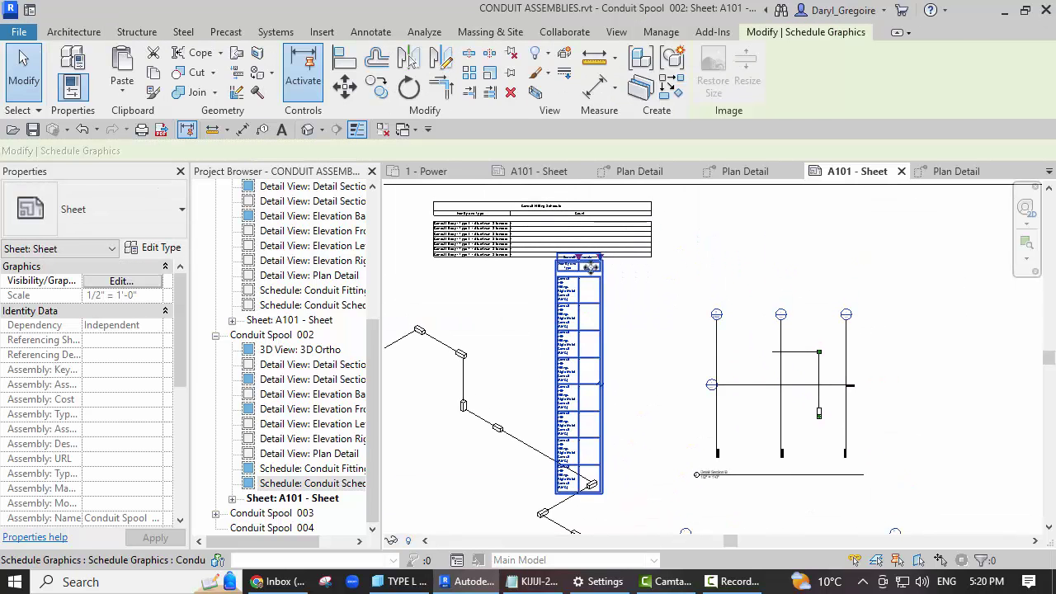
pyautogui.moveTo(577, 258); pyautogui.dragTo(677, 257)
pyautogui.scroll(2, 544, 250)
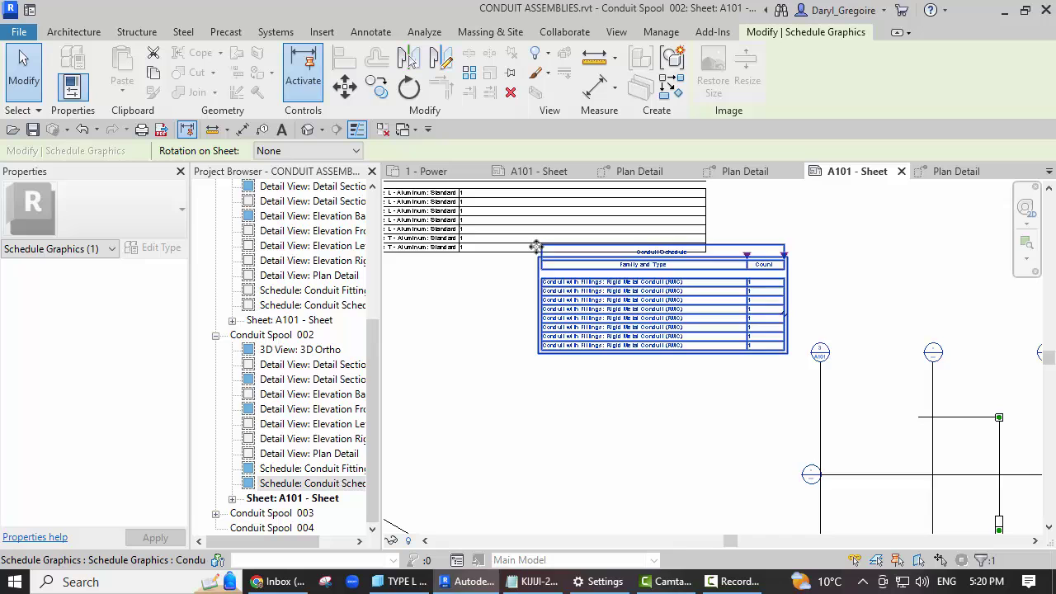
# Step: Move the Conduit Schedule directly below the Conduit Fitting Schedule, near its starting edge and clear of the 3D view
pyautogui.scroll(3, 528, 260)
pyautogui.moveTo(659, 372); pyautogui.dragTo(729, 345, button='middle')
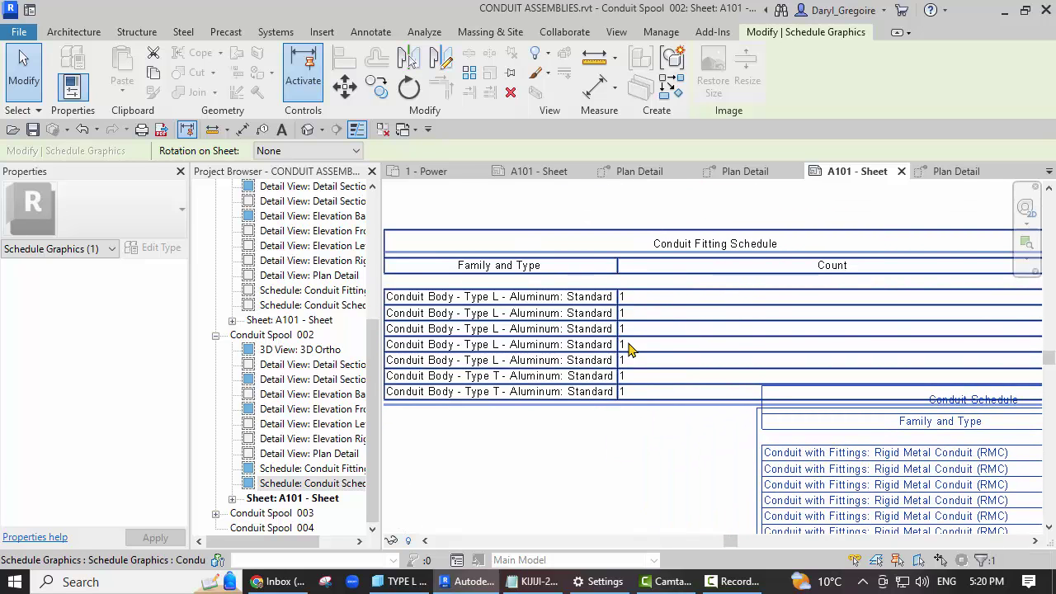
pyautogui.moveTo(633, 350); pyautogui.dragTo(423, 194, button='middle')
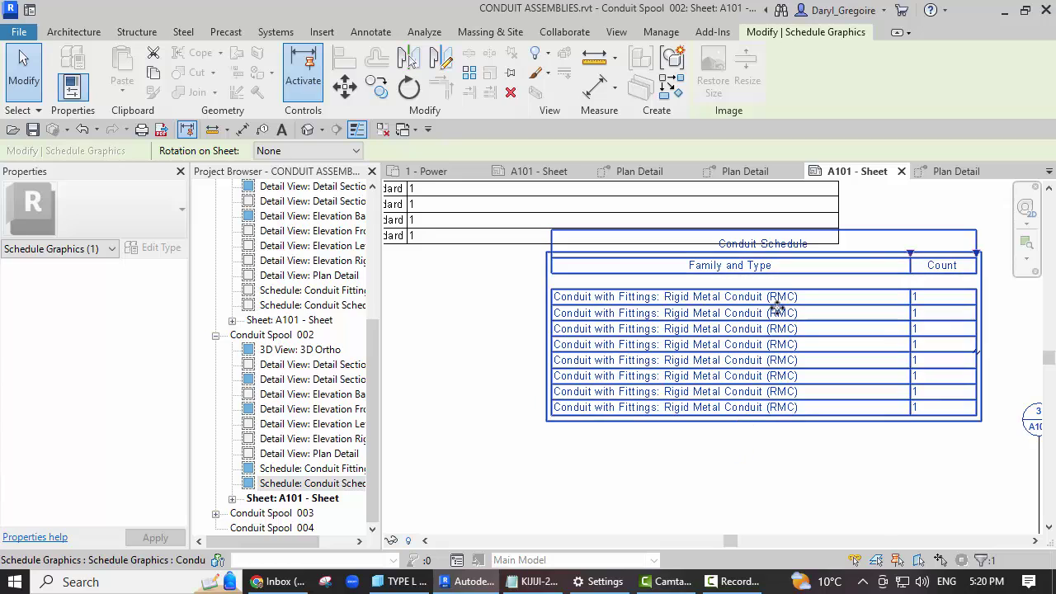
pyautogui.moveTo(742, 339); pyautogui.dragTo(576, 386)
pyautogui.scroll(-2, 576, 386)
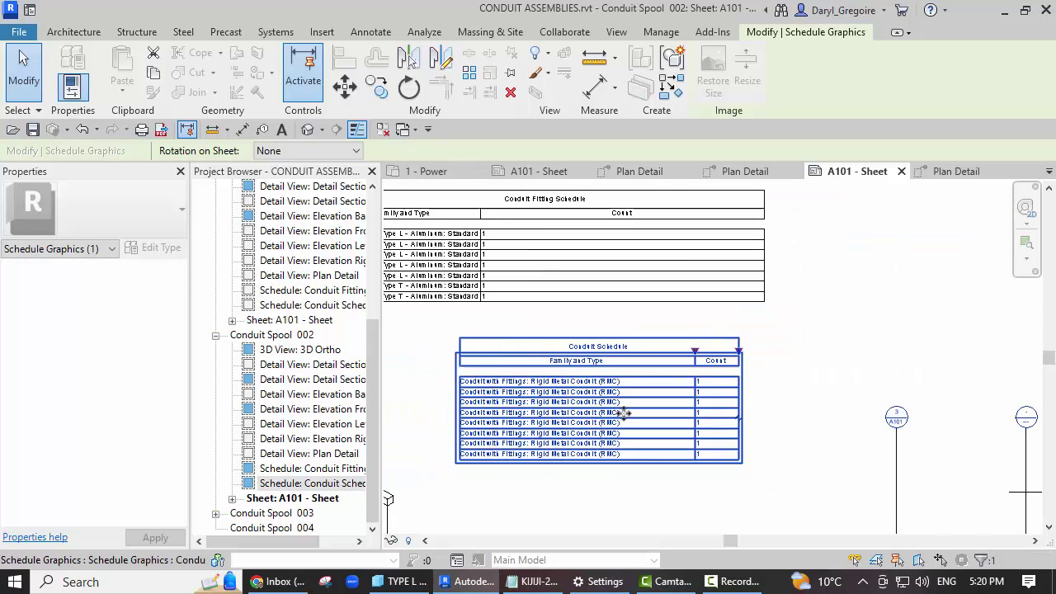
pyautogui.moveTo(615, 402); pyautogui.dragTo(744, 342, button='middle')
pyautogui.moveTo(744, 343); pyautogui.dragTo(626, 324)
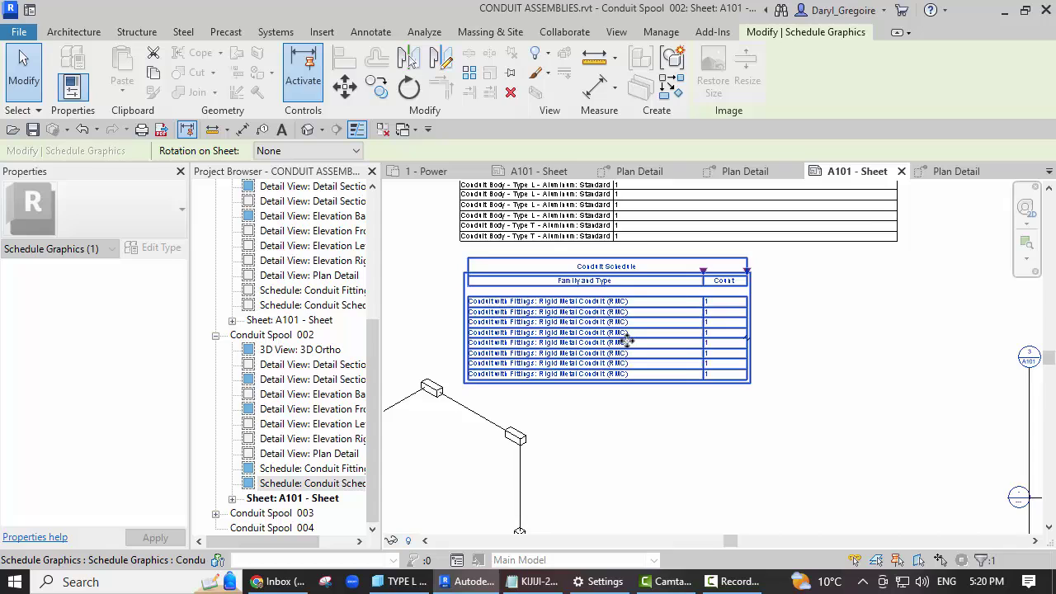
pyautogui.scroll(-2, 625, 330)
pyautogui.press('Escape')
pyautogui.scroll(-2, 826, 416)
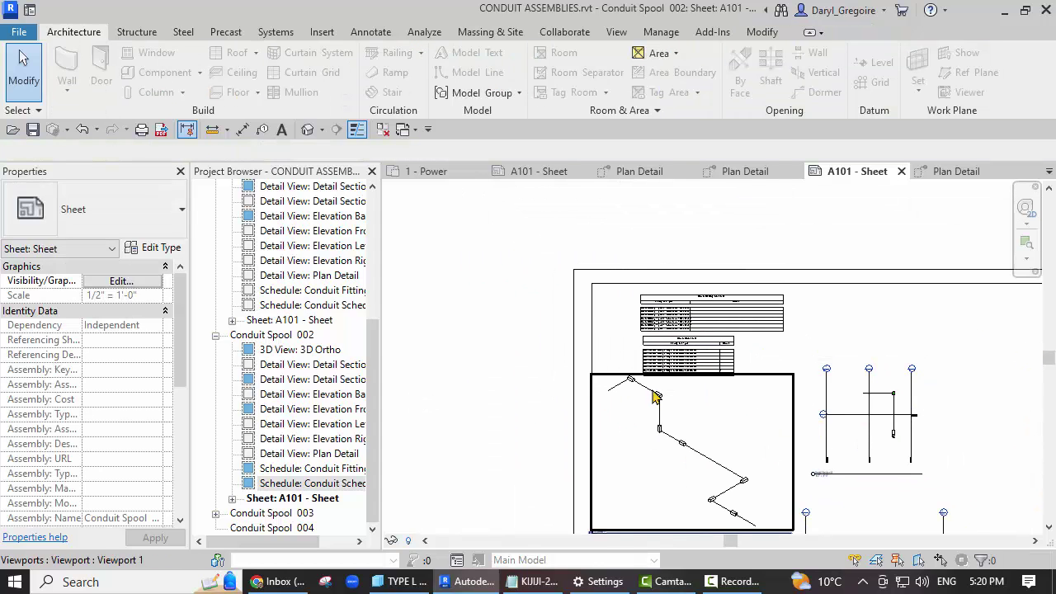
pyautogui.scroll(2, 709, 330)
pyautogui.scroll(3, 707, 289)
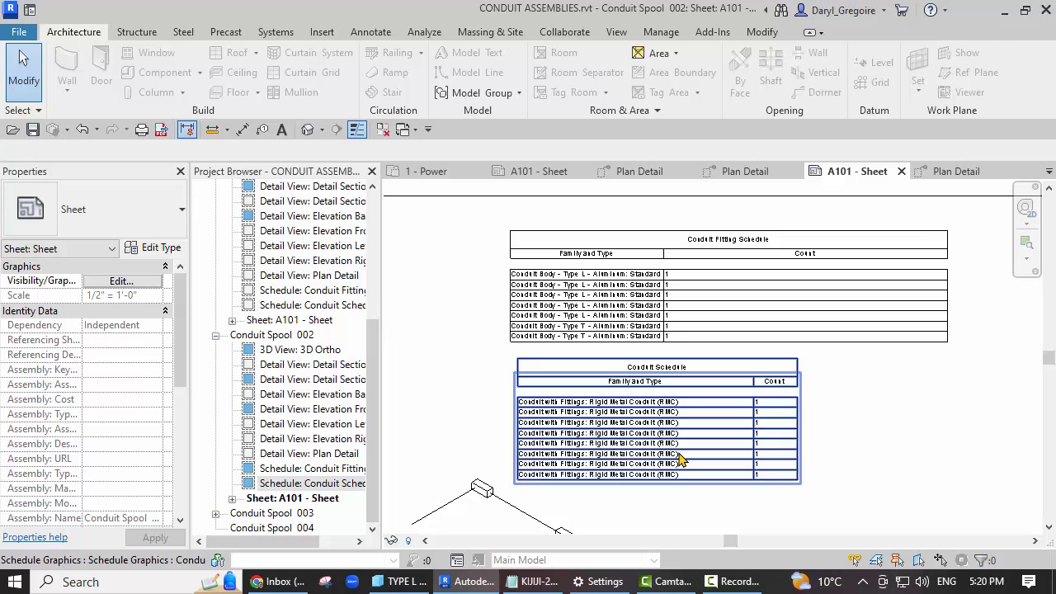
pyautogui.scroll(-4, 679, 458)
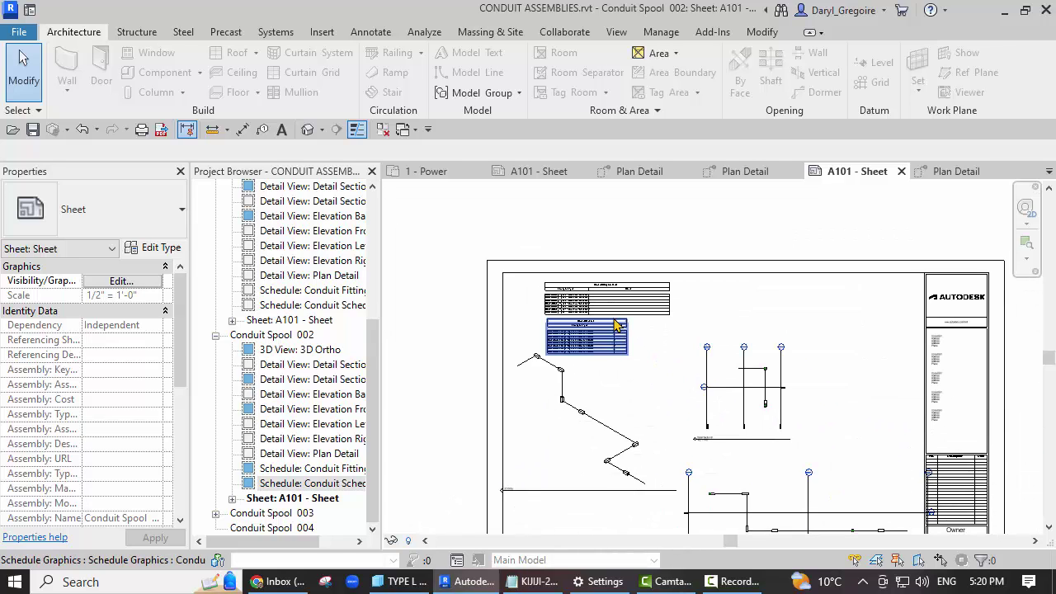
pyautogui.moveTo(615, 324); pyautogui.dragTo(740, 358, button='middle')
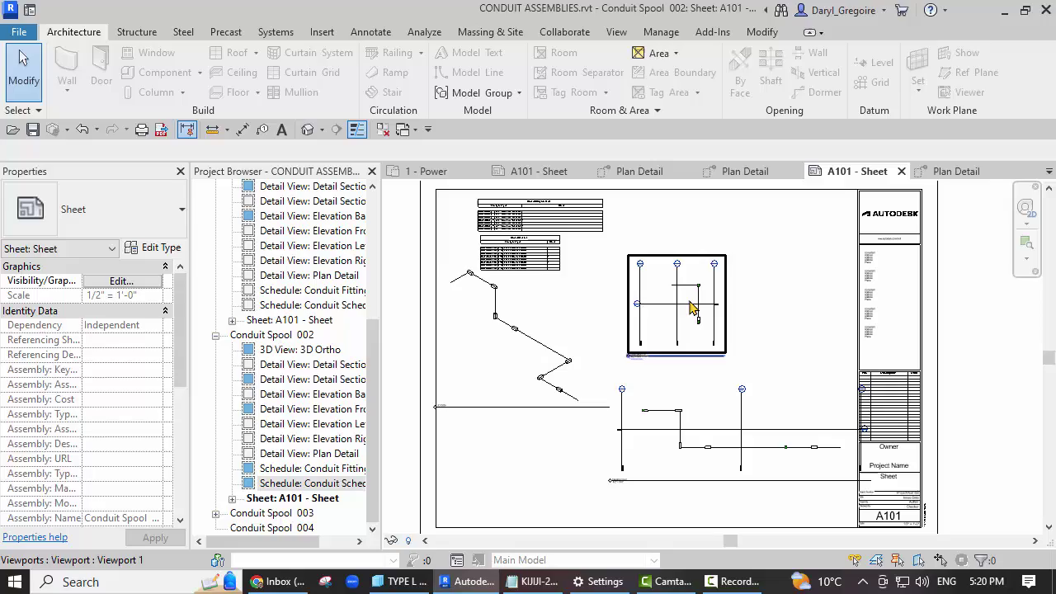